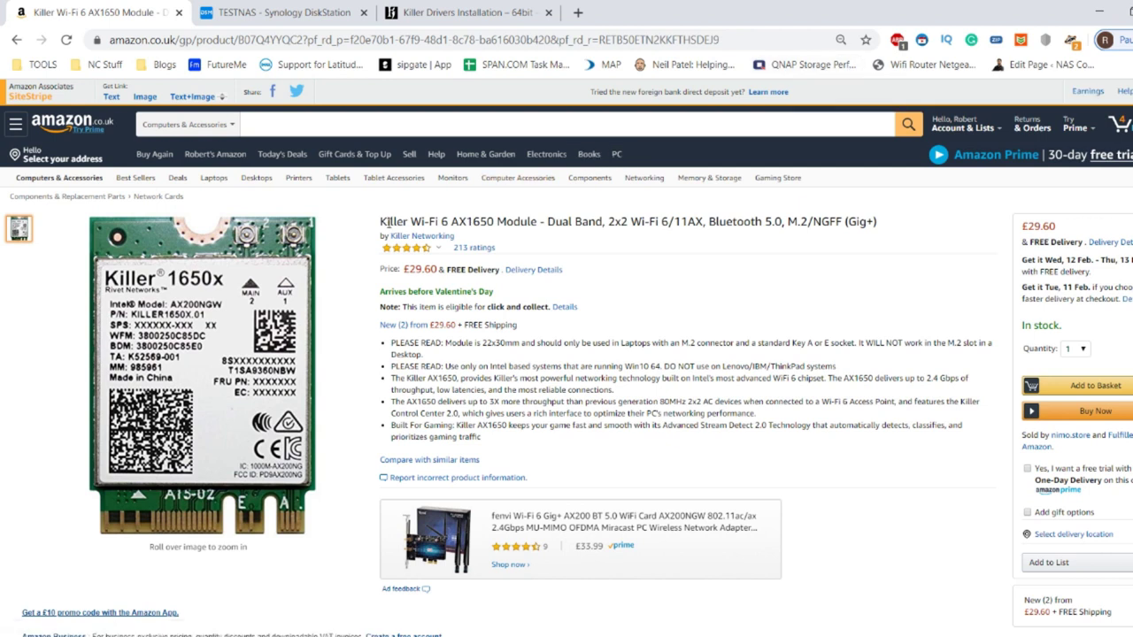
# Highlight the Killer Wi-Fi 6 AX1650 product title and zoom its image, then go to TESTNAS DiskStation.
pyautogui.moveTo(381, 222); pyautogui.dragTo(489, 221)
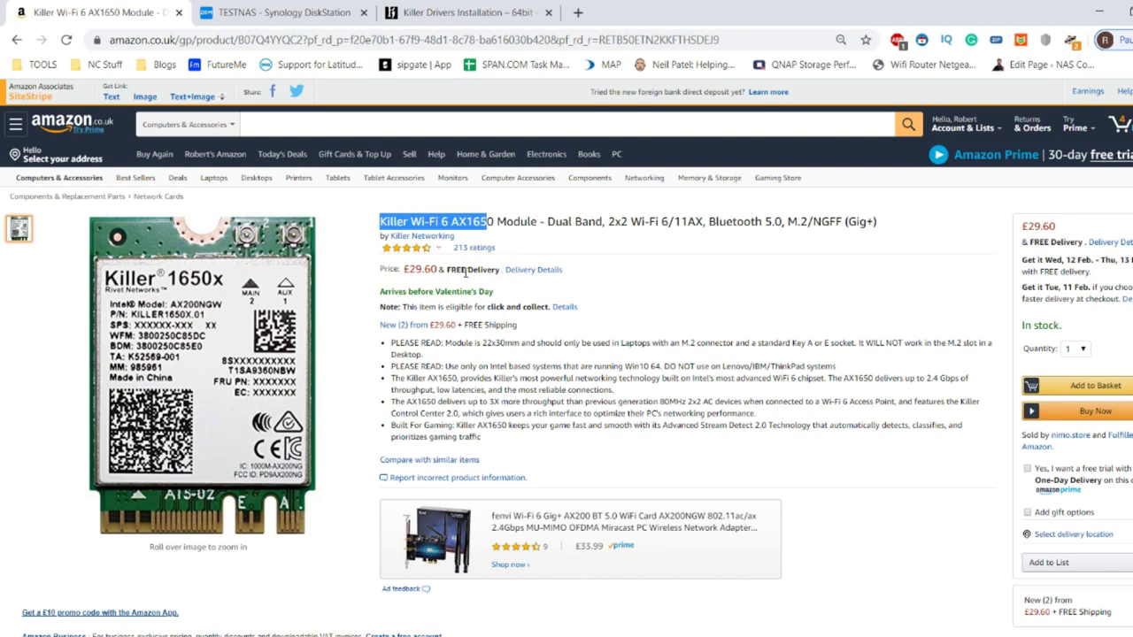
pyautogui.moveTo(329, 434)
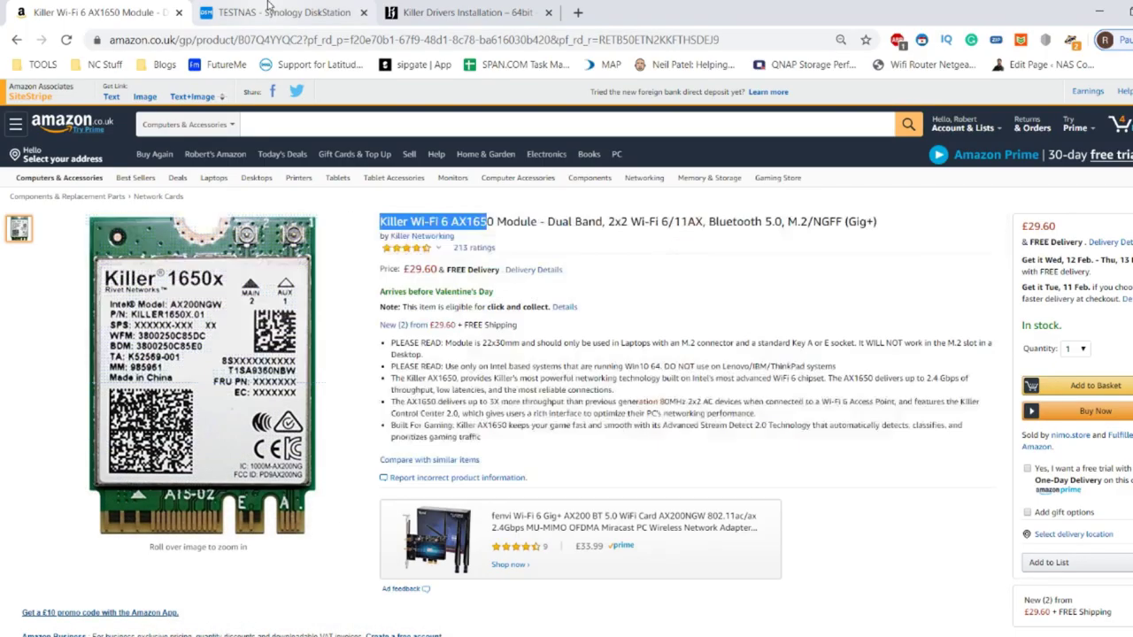
pyautogui.click(269, 7)
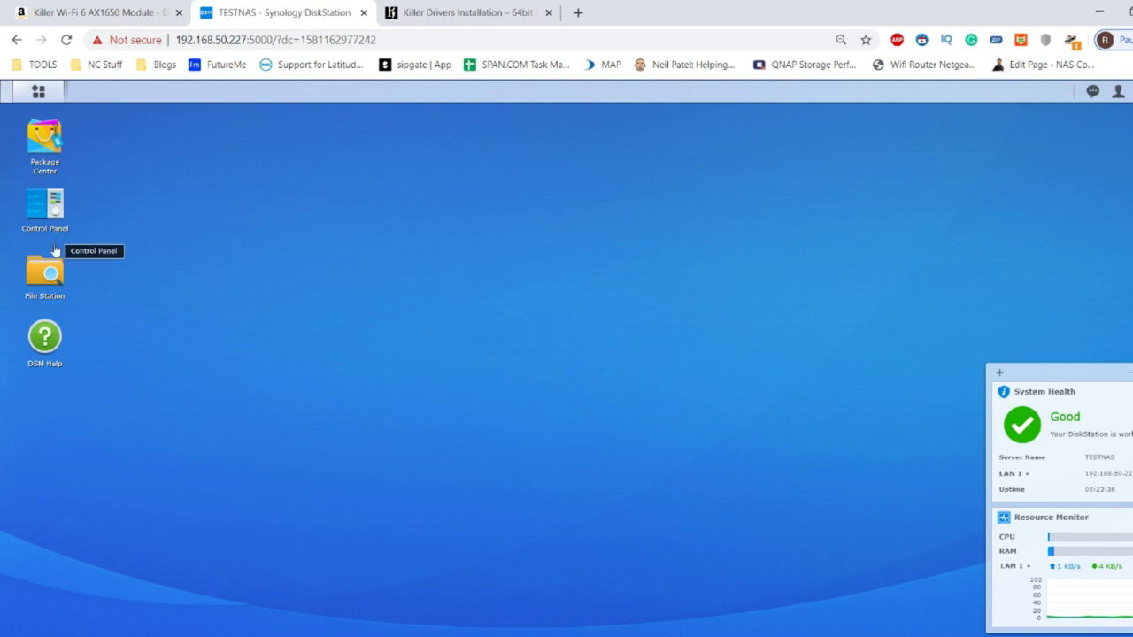
# Open File Station on the empty RAID1TEST folder, check This PC, and return to Amazon.
pyautogui.click(46, 273)
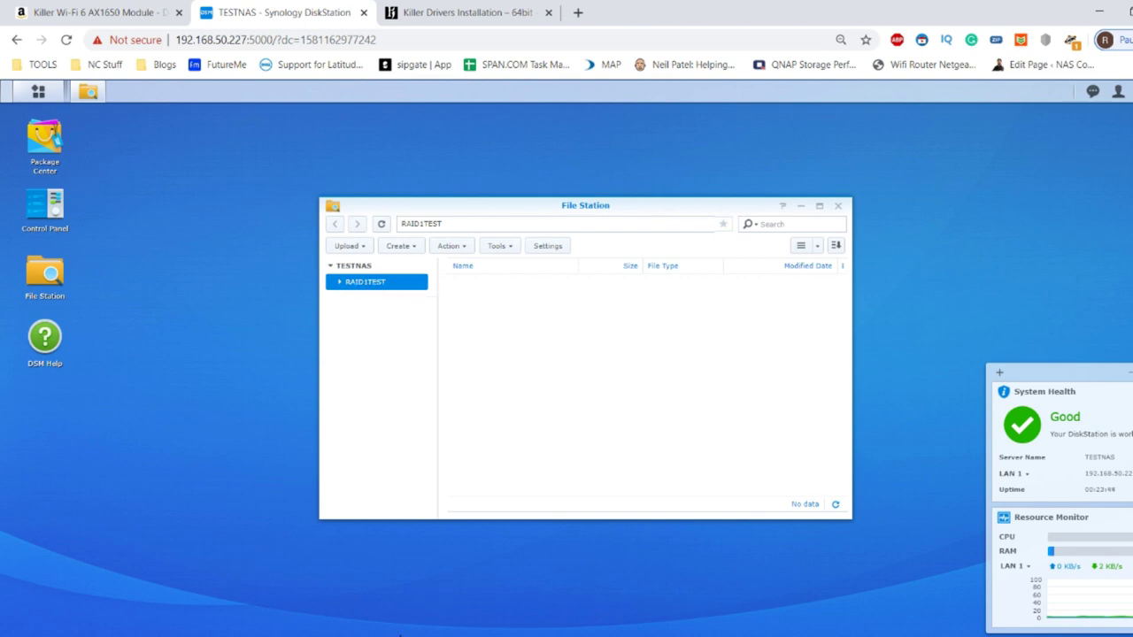
pyautogui.moveTo(400, 634)
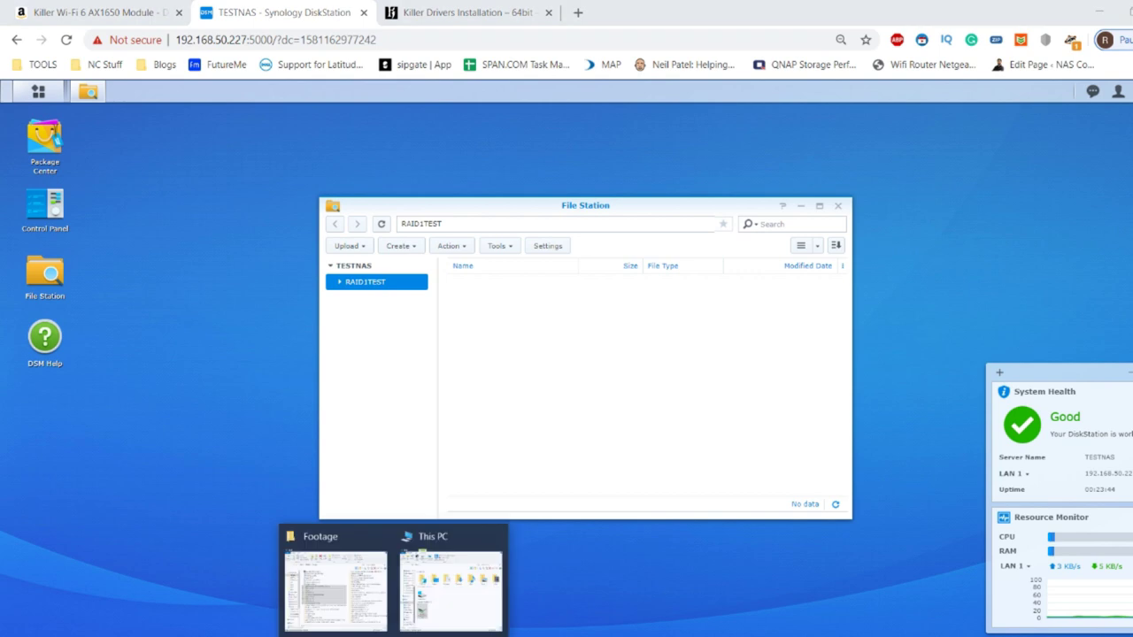
pyautogui.click(461, 568)
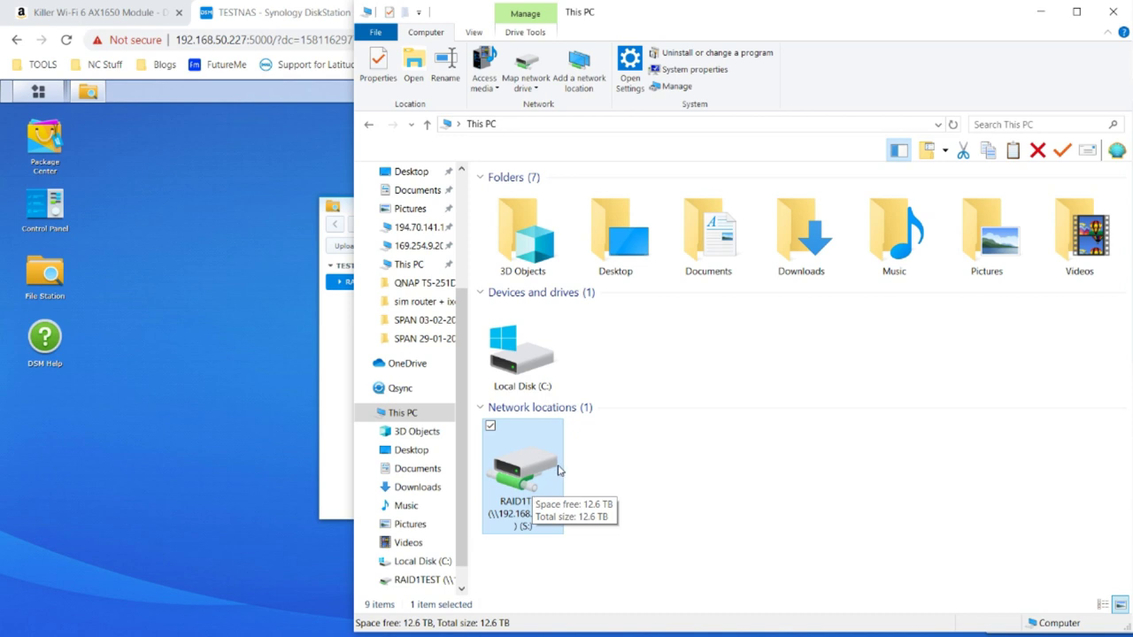
pyautogui.click(1041, 13)
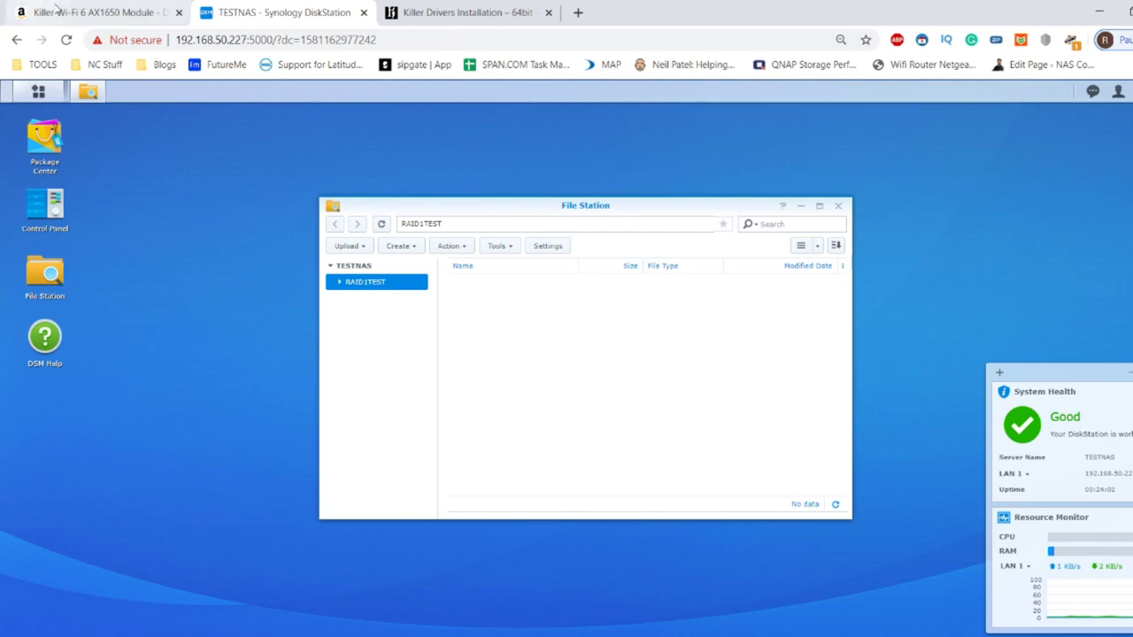
pyautogui.click(16, 11)
pyautogui.moveTo(109, 263)
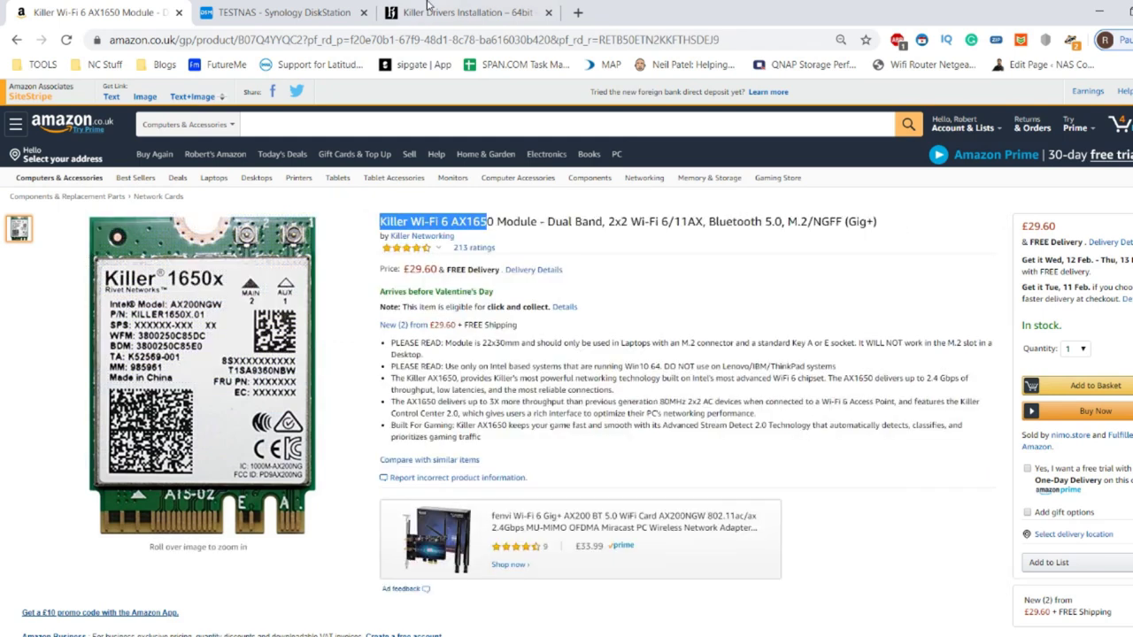
# Show the Killer Drivers Installation – 64bit page (version 2.2.3212), highlighting its heading and web address.
pyautogui.click(428, 10)
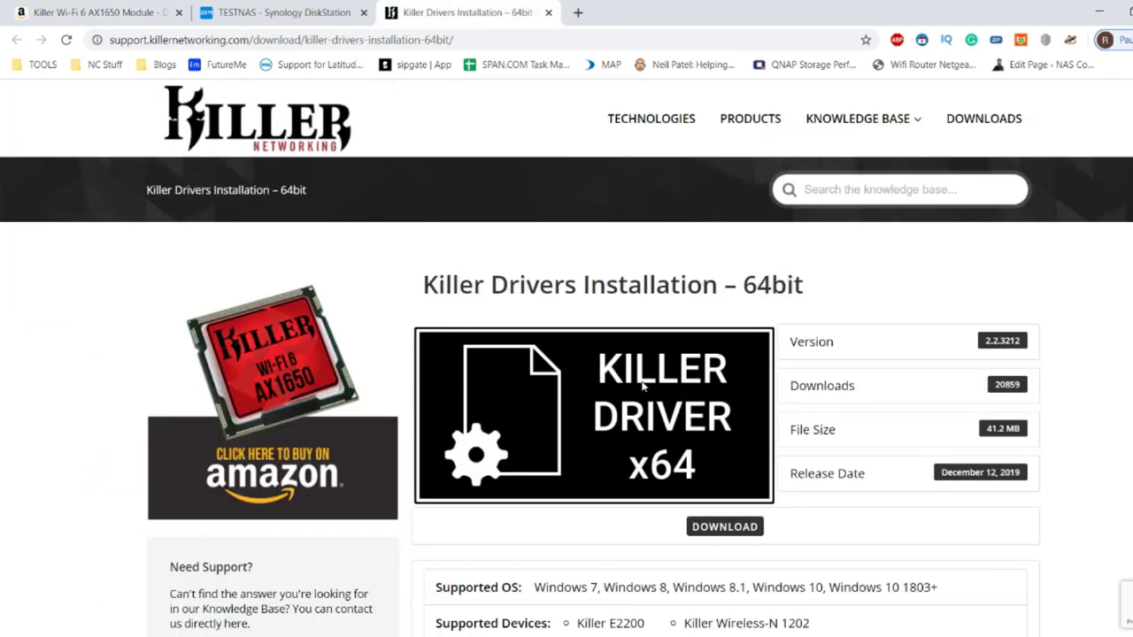
pyautogui.scroll(-1, 693, 403)
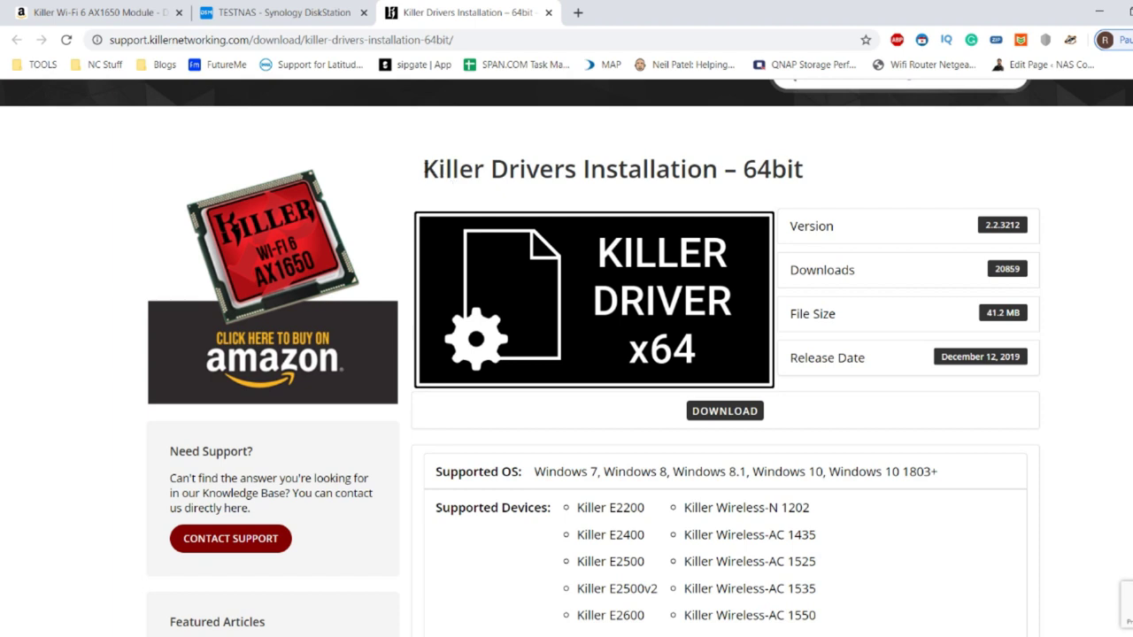
pyautogui.moveTo(423, 170); pyautogui.dragTo(719, 177)
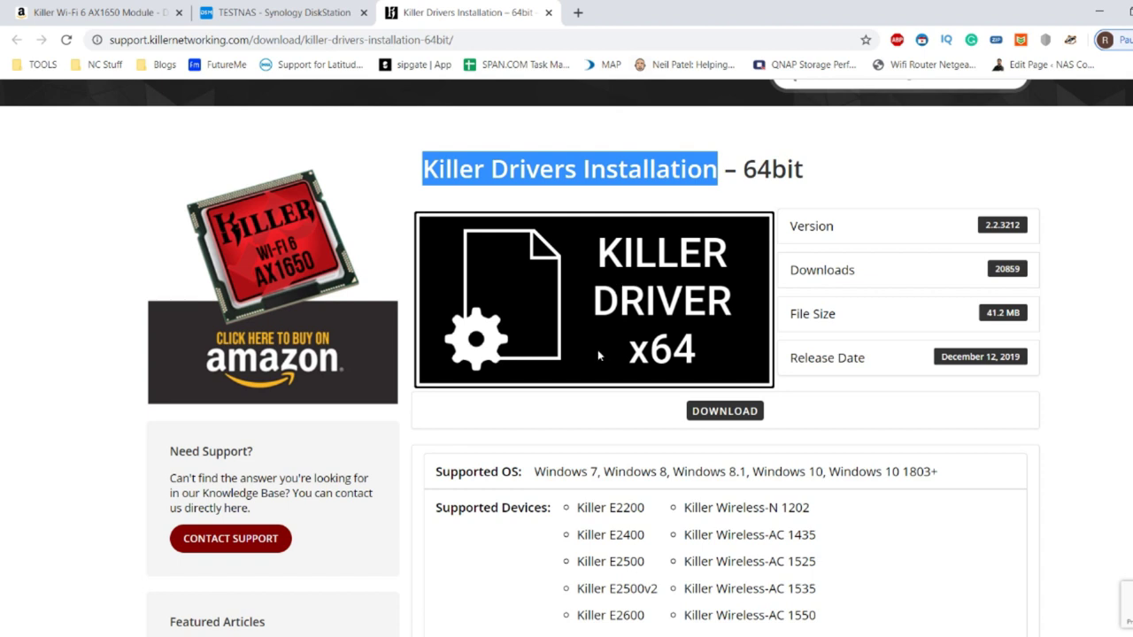
pyautogui.click(310, 40)
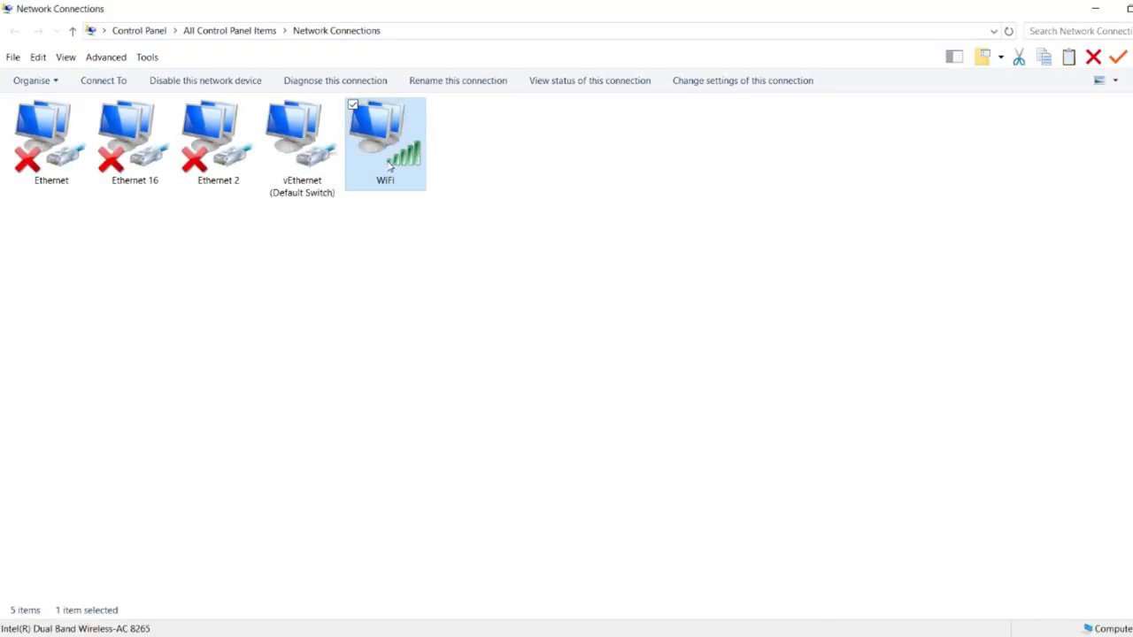
# Open the Intel Dual Band Wireless-AC 8265 adapter's properties and view its Resources and Events pages.
pyautogui.rightClick(389, 165)
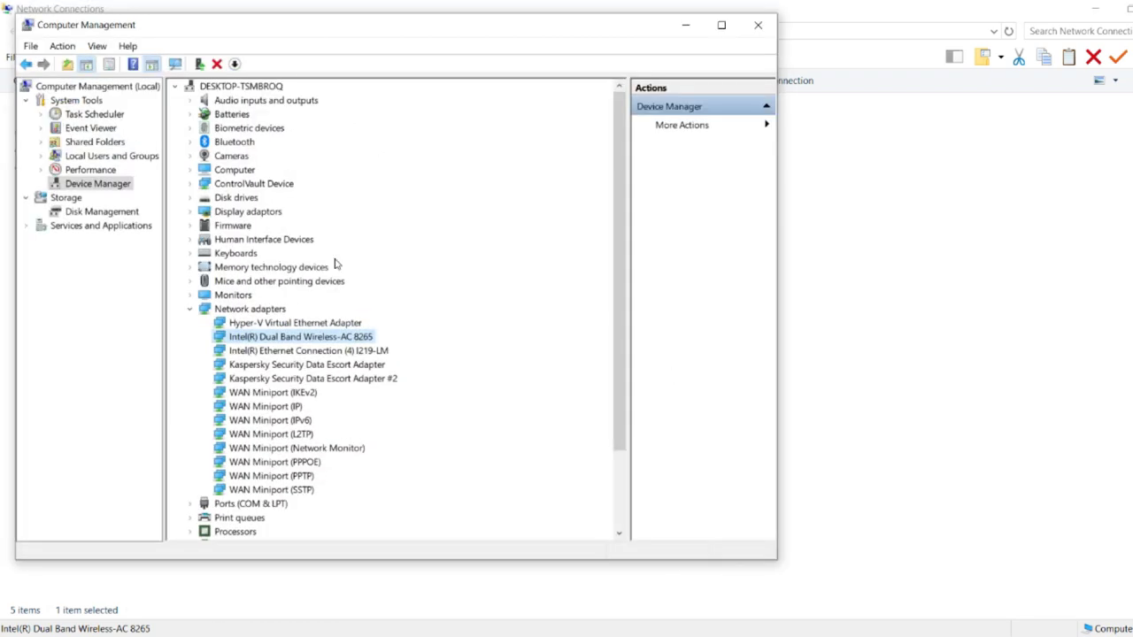
pyautogui.rightClick(311, 340)
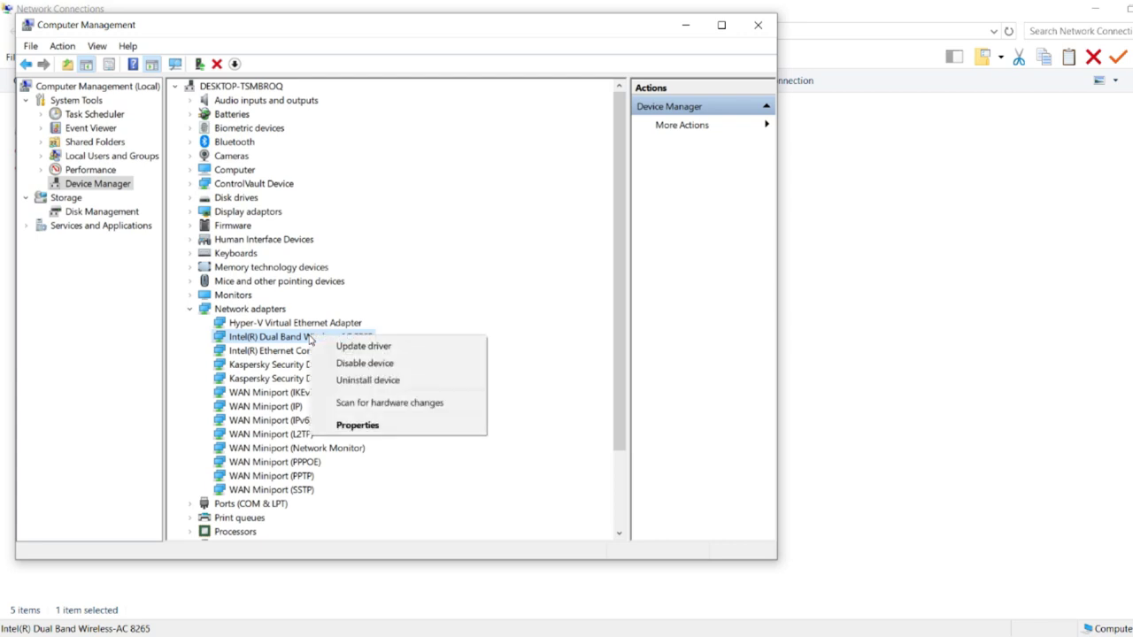
pyautogui.click(361, 425)
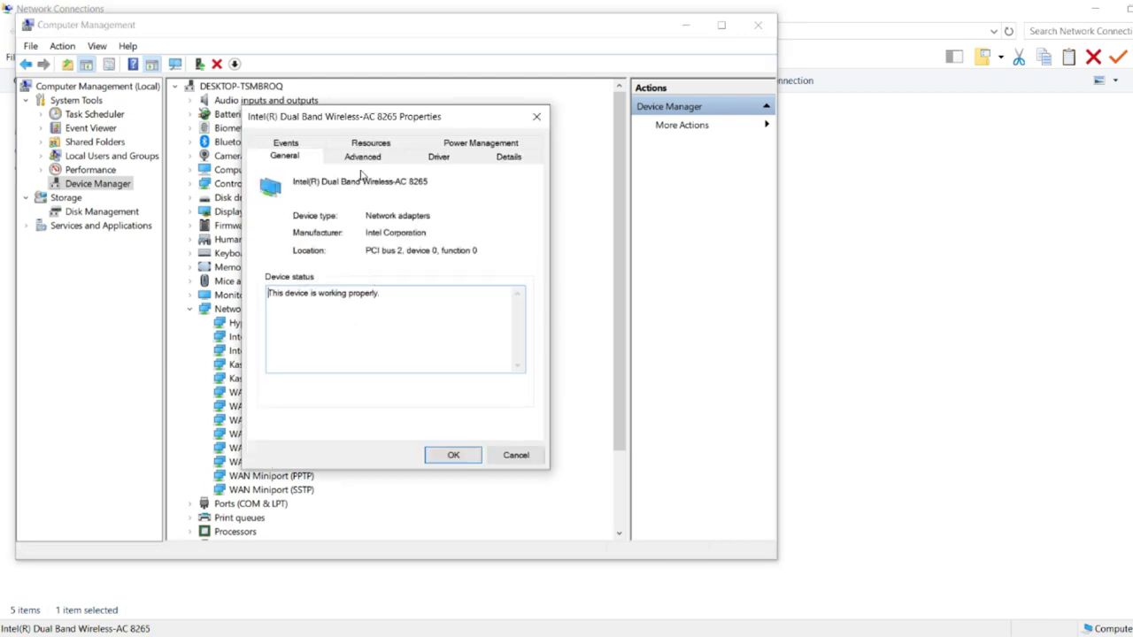
pyautogui.click(366, 145)
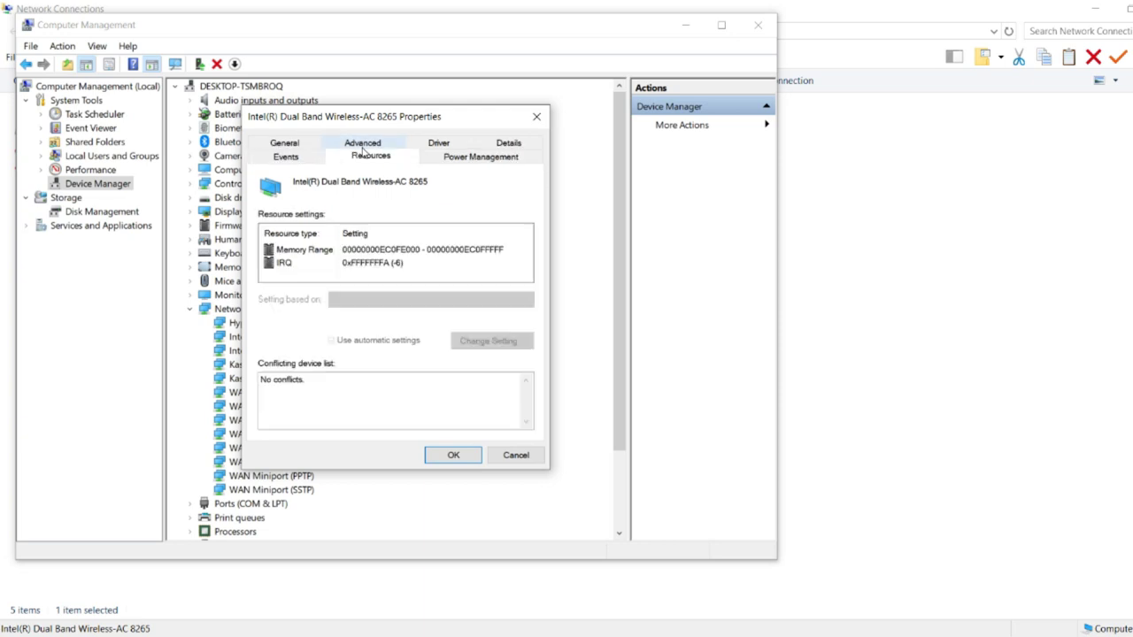
pyautogui.press('Right')
pyautogui.click(286, 157)
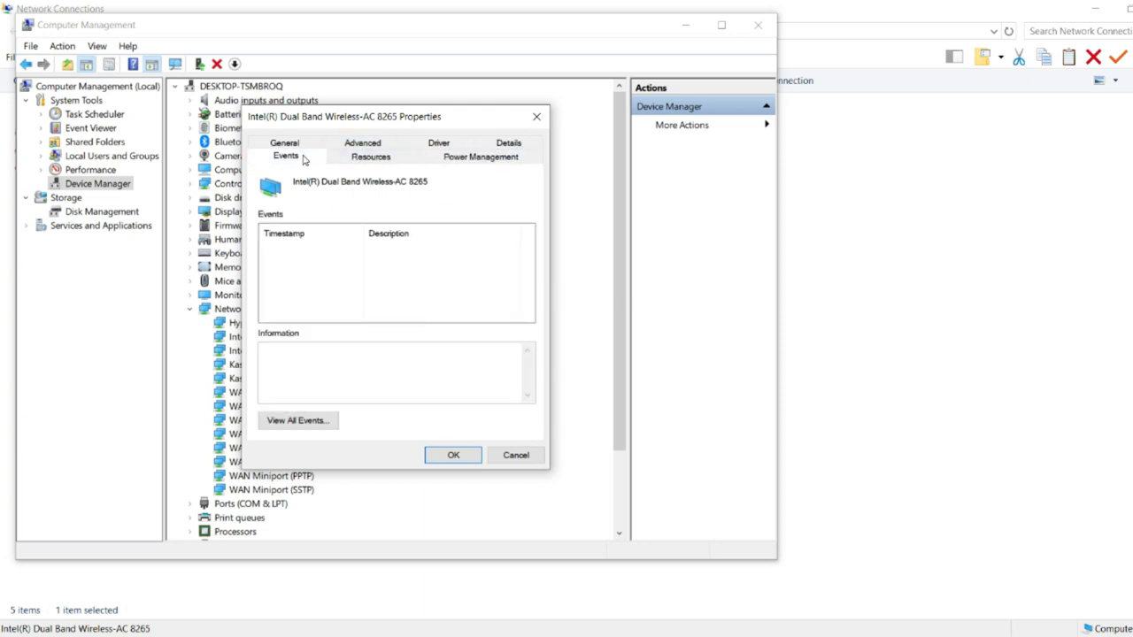
pyautogui.click(285, 143)
# Review the adapter's Advanced settings, including 802.11n/ac Wireless Mode and ARP offload for WoWLAN.
pyautogui.click(363, 158)
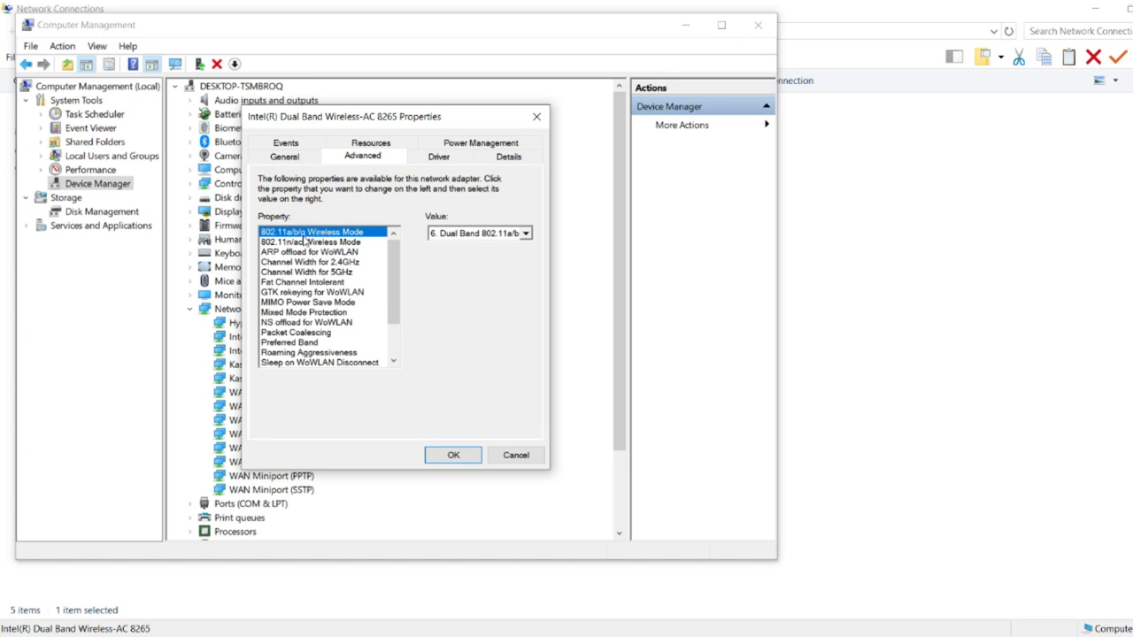
pyautogui.click(360, 243)
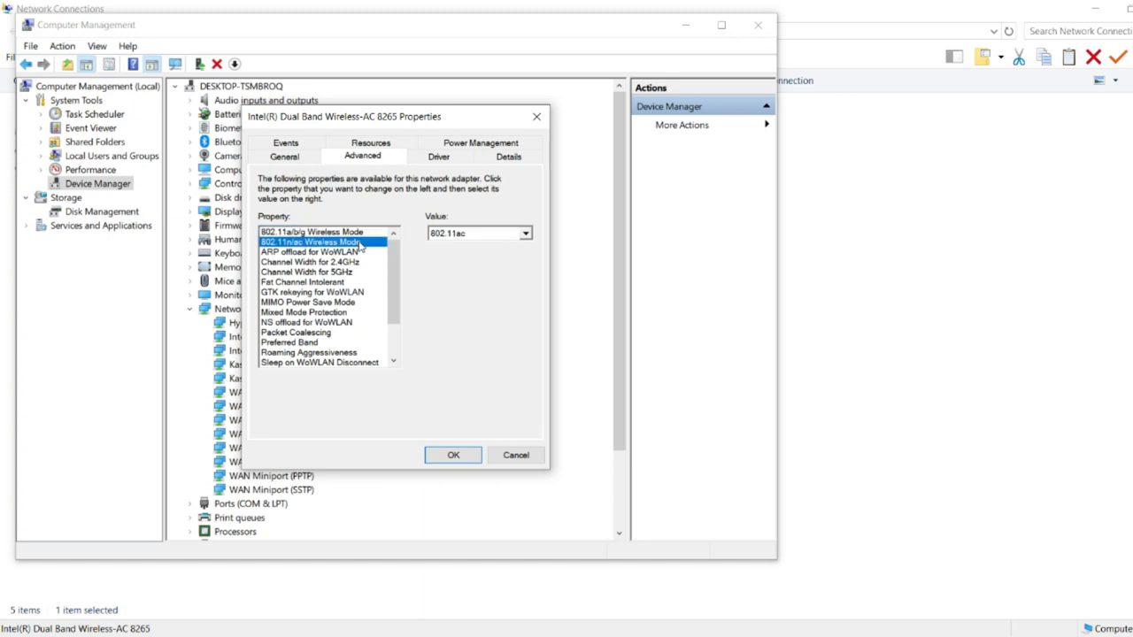
pyautogui.click(345, 253)
pyautogui.click(340, 243)
# Check the adapter's driver details, then close the properties dialog and Computer Management.
pyautogui.click(441, 163)
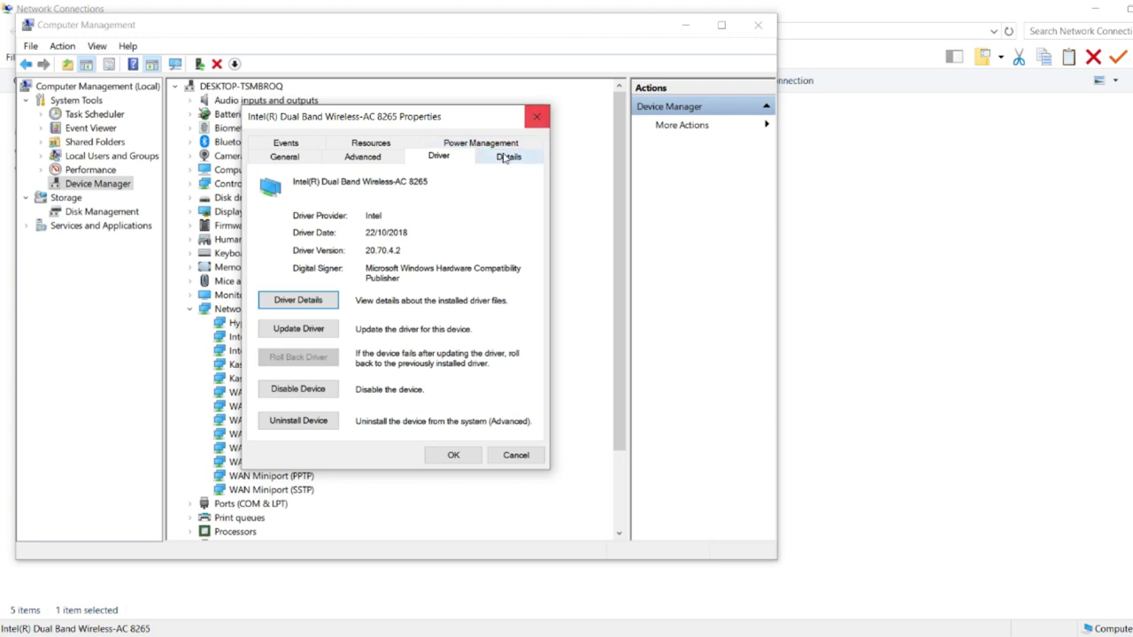
pyautogui.click(508, 158)
pyautogui.click(536, 116)
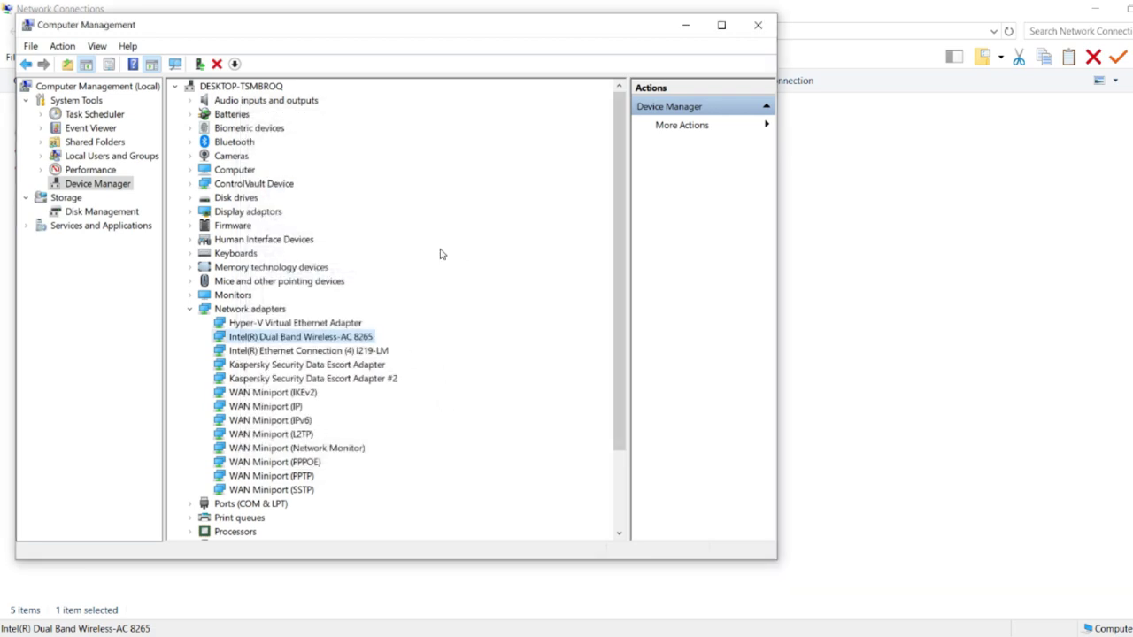
pyautogui.click(757, 25)
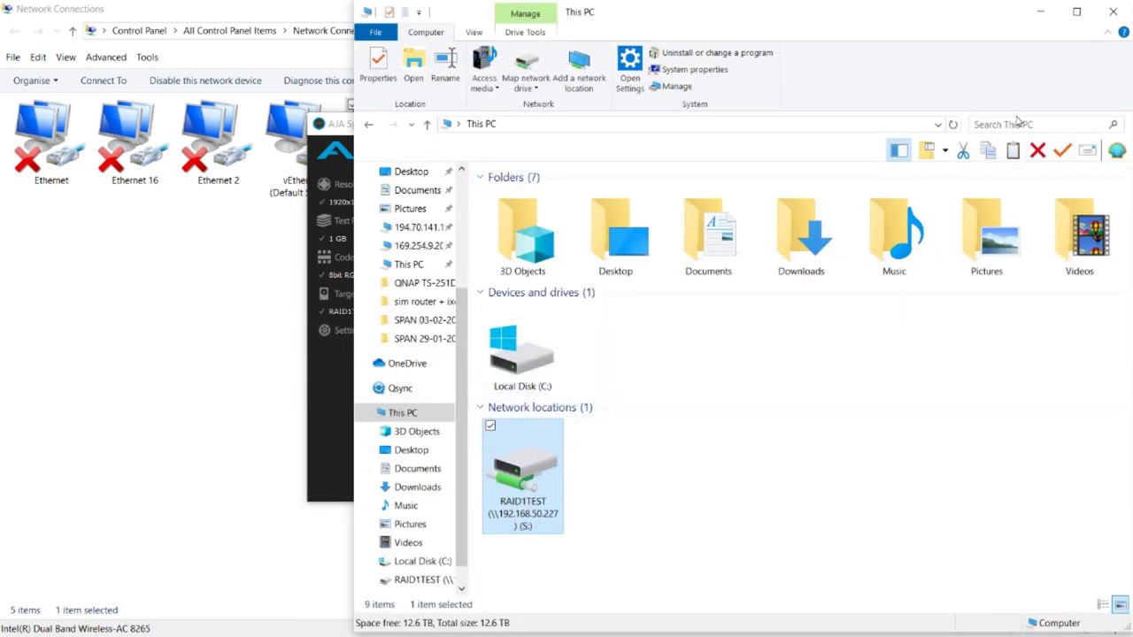
# Run the AJA benchmark on RAID1TEST, then restart it with a 512 MB test file.
pyautogui.click(1041, 11)
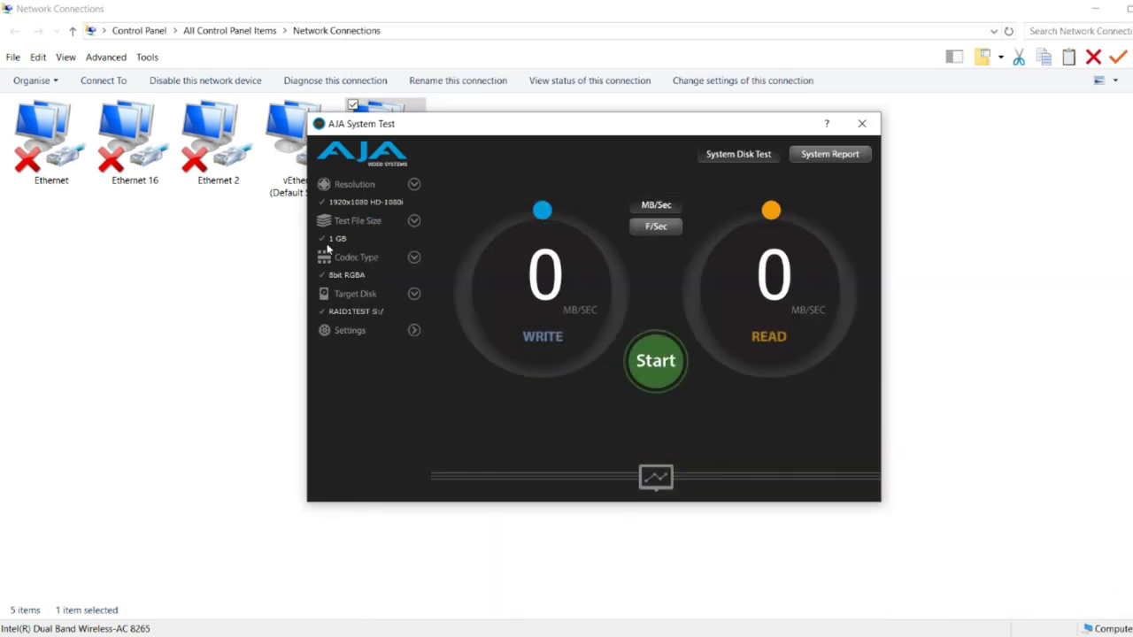
pyautogui.click(656, 362)
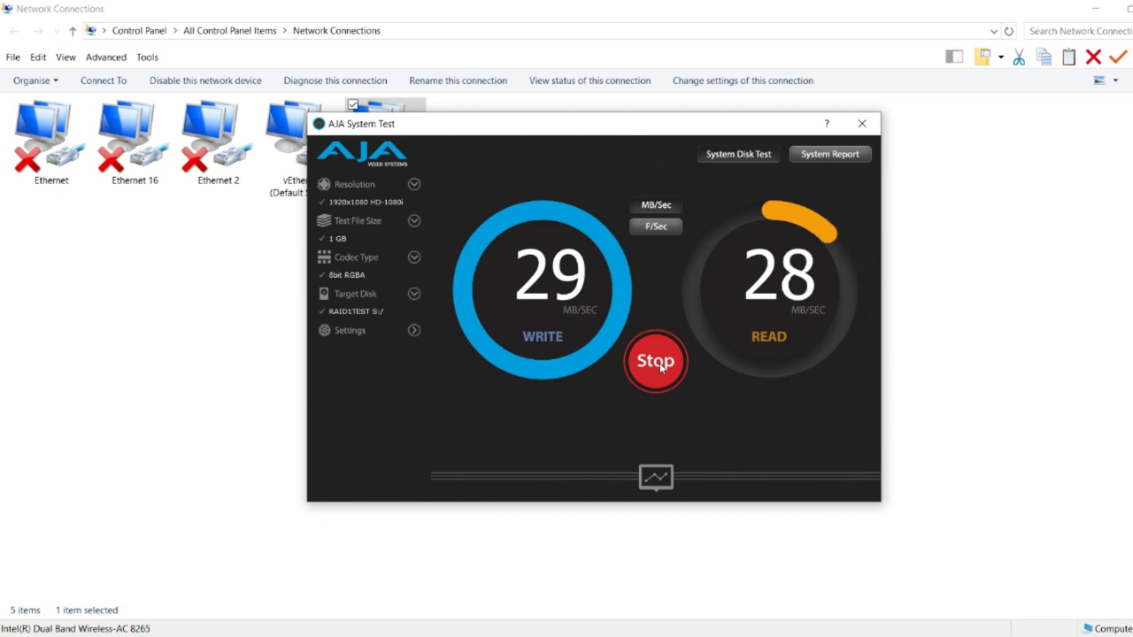
pyautogui.click(658, 363)
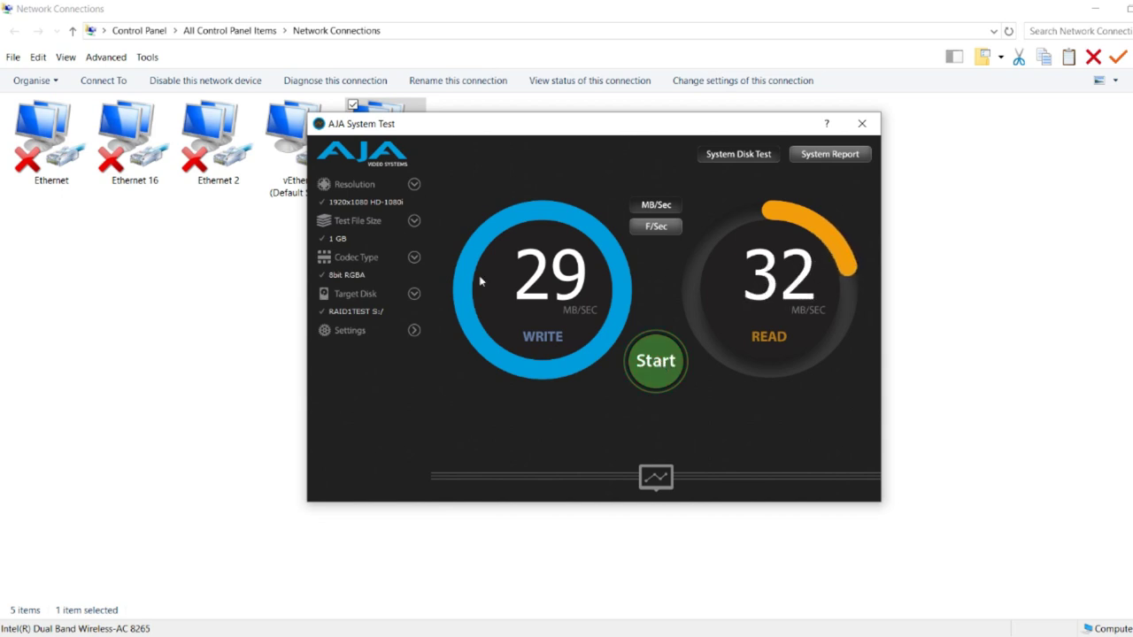
pyautogui.click(414, 222)
pyautogui.click(341, 240)
pyautogui.click(632, 360)
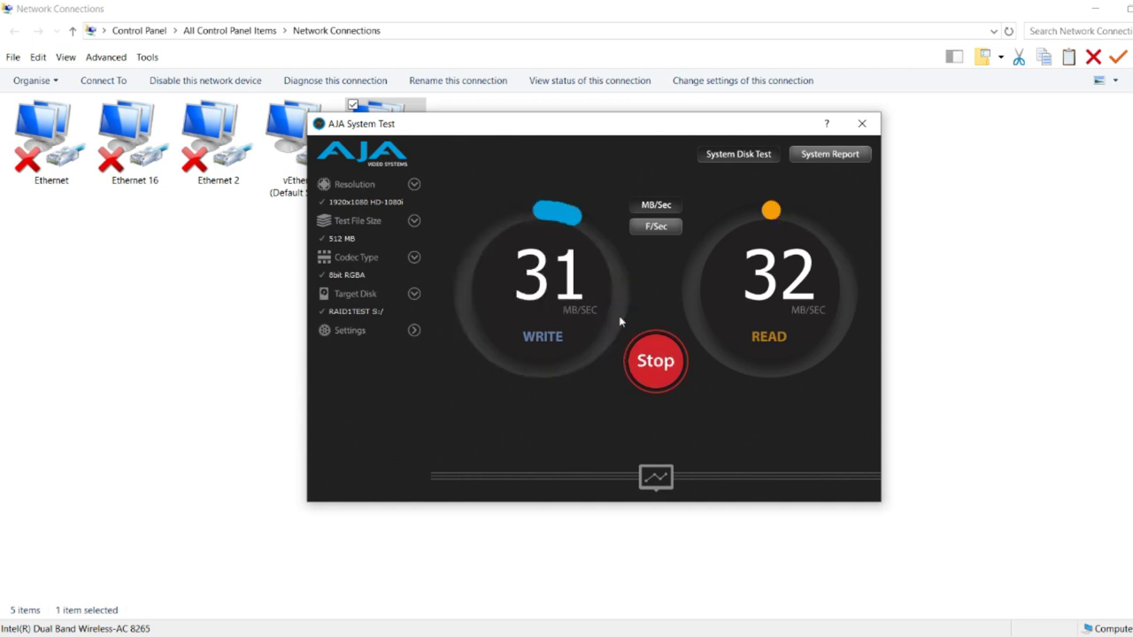
# Rerun with a 1 GB test file (about 30 MB/s write, 32 MB/s read) and close AJA.
pyautogui.click(412, 222)
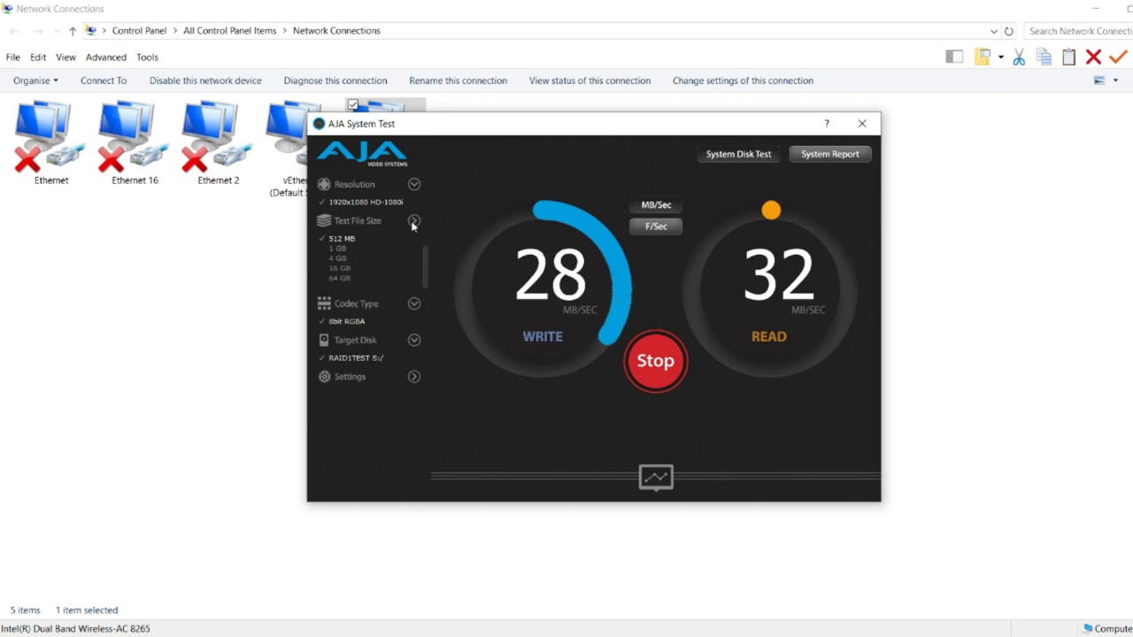
pyautogui.click(344, 250)
pyautogui.click(640, 363)
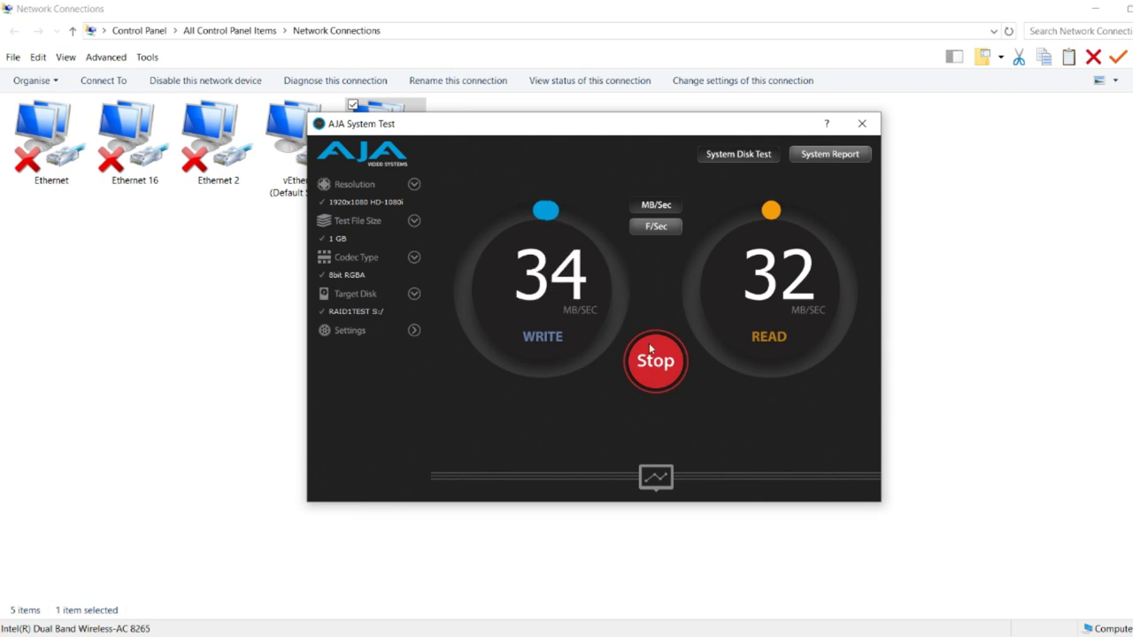
pyautogui.click(663, 364)
pyautogui.click(861, 123)
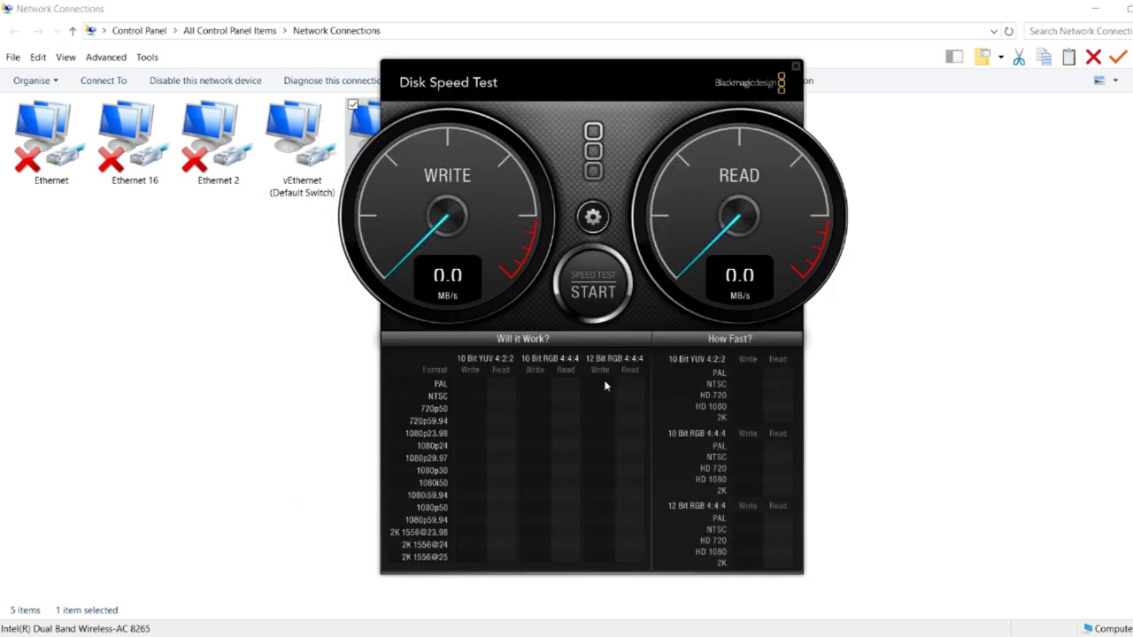
# Set Blackmagic to Stress 1 GB, target the RAID1TEST drive, and start the test (about 26.2 MB/s).
pyautogui.click(593, 217)
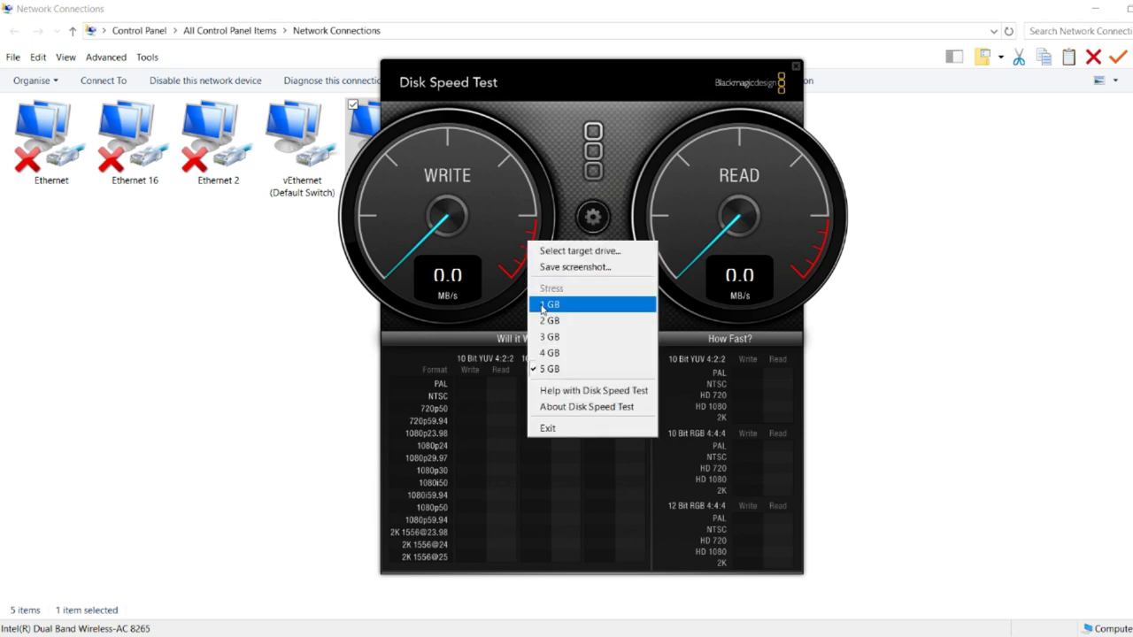
pyautogui.click(586, 305)
pyautogui.click(594, 218)
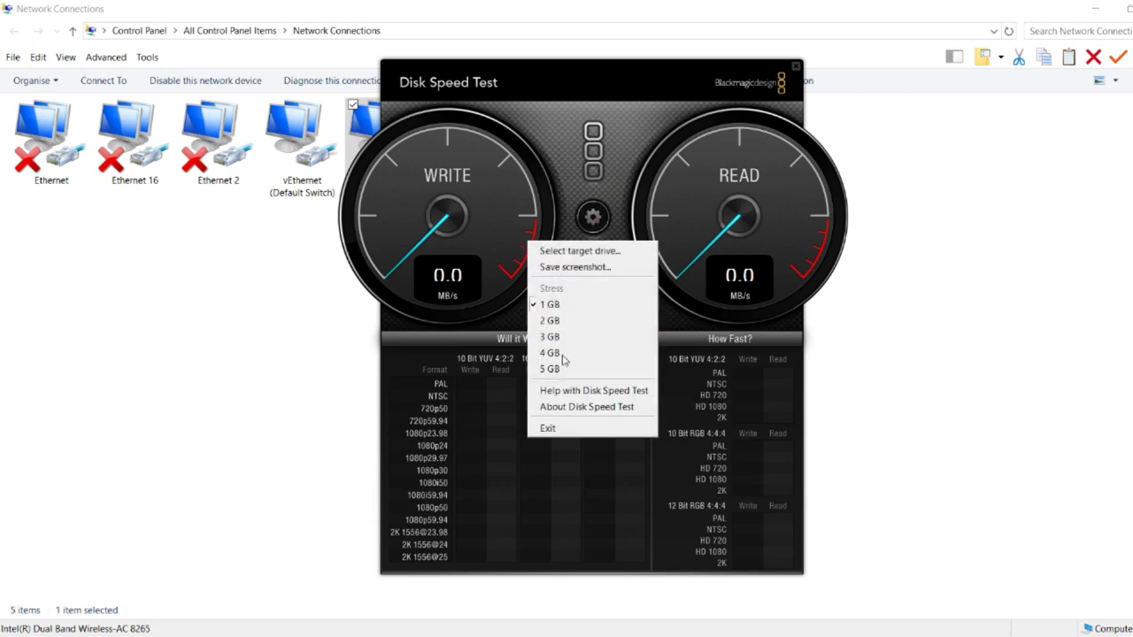
pyautogui.click(581, 252)
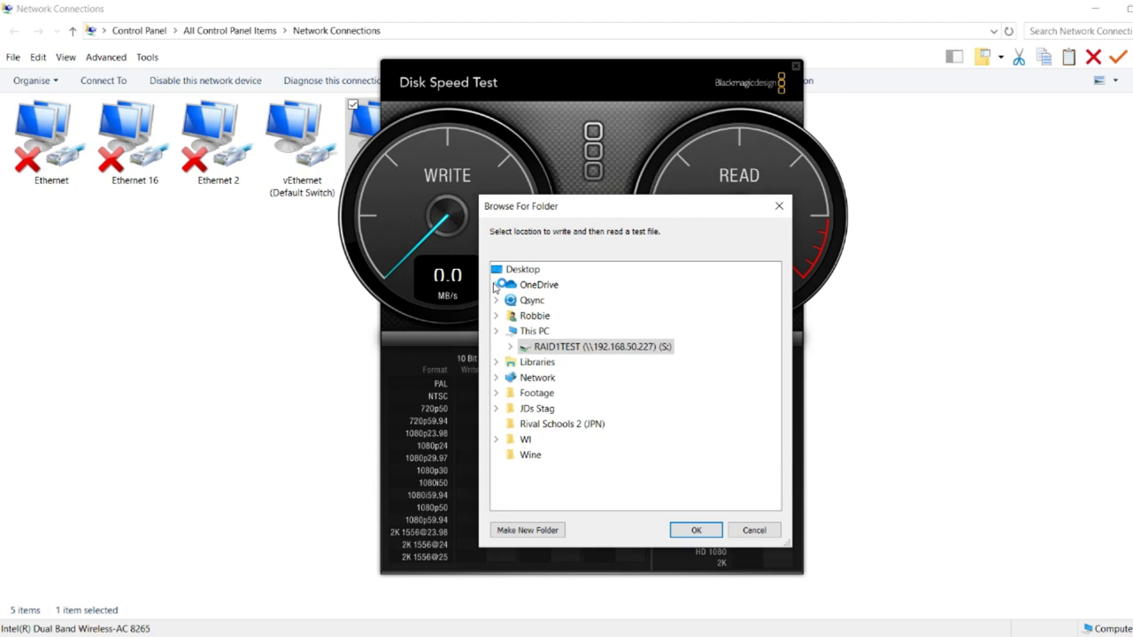
pyautogui.click(698, 532)
pyautogui.click(614, 308)
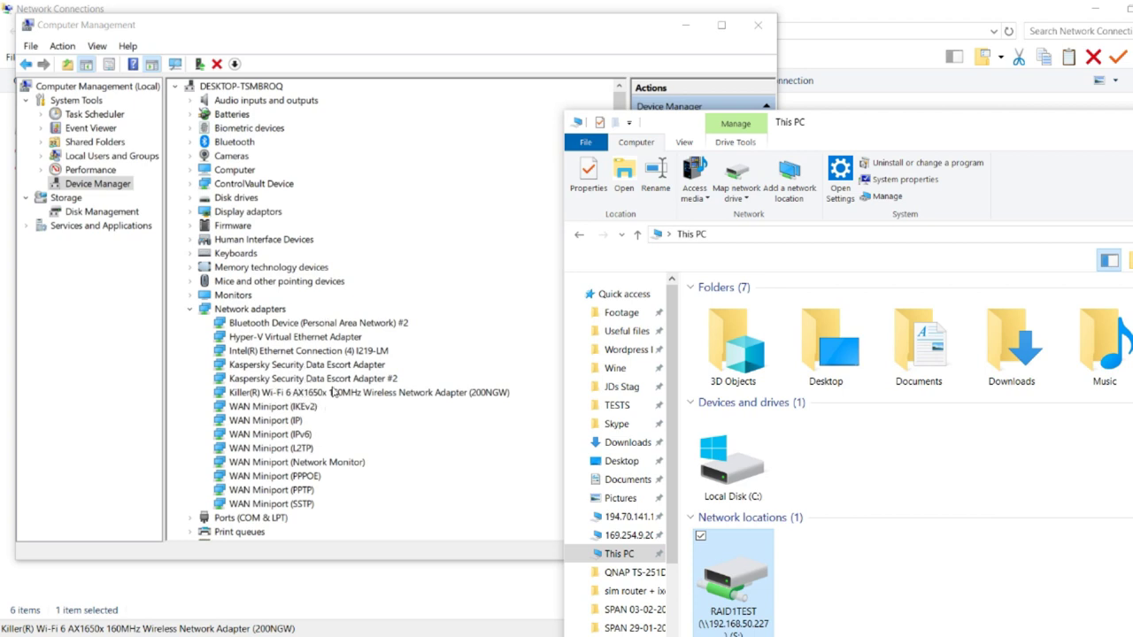
# Check the Killer Wi-Fi 6 AX1650x in Device Manager and RAID1TEST in This PC, then view WiFi 2.
pyautogui.click(386, 396)
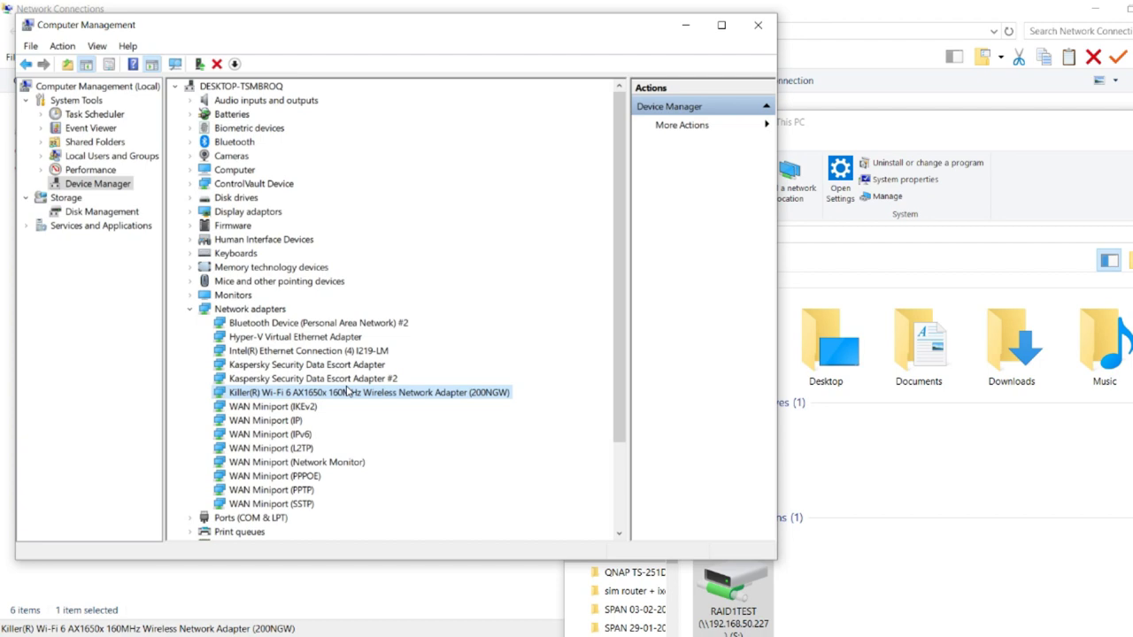
pyautogui.click(850, 469)
pyautogui.click(763, 584)
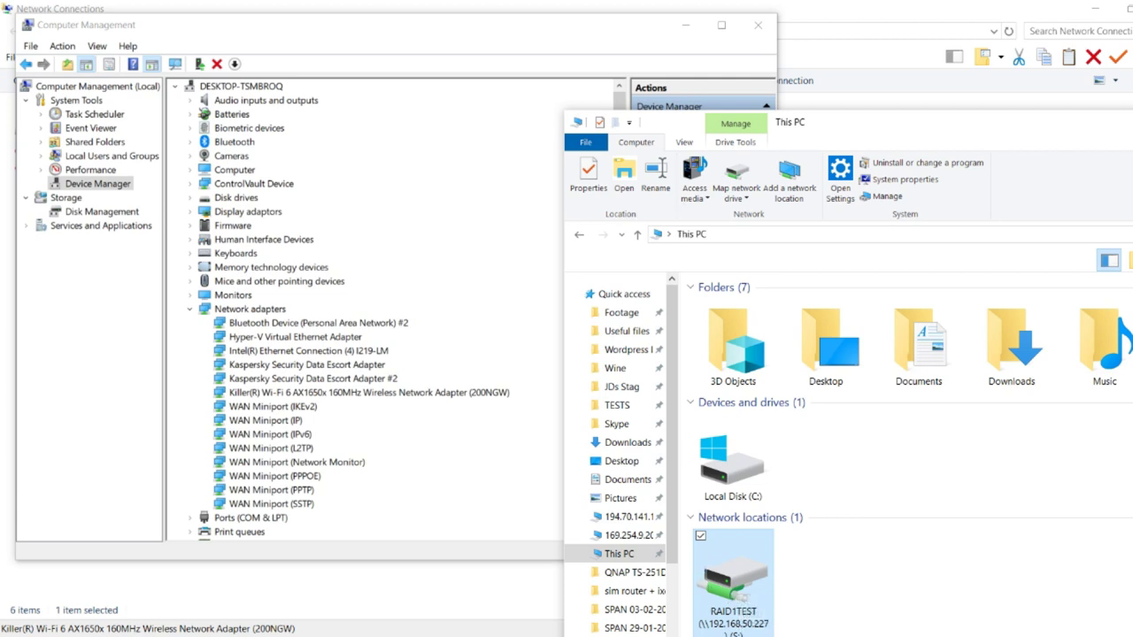
pyautogui.click(834, 532)
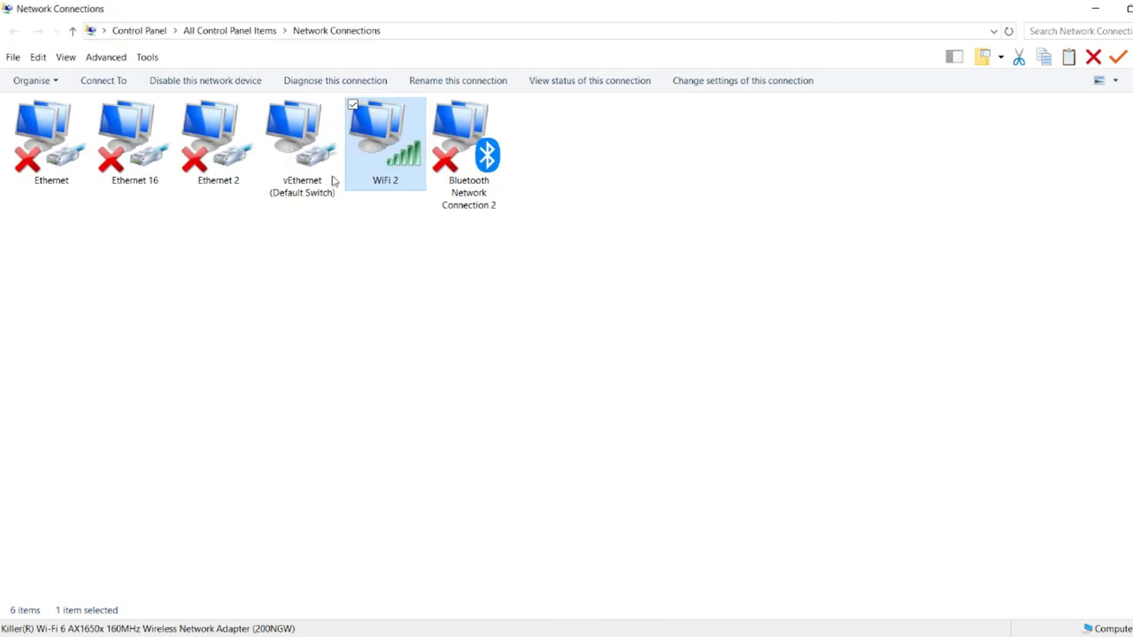
pyautogui.rightClick(372, 150)
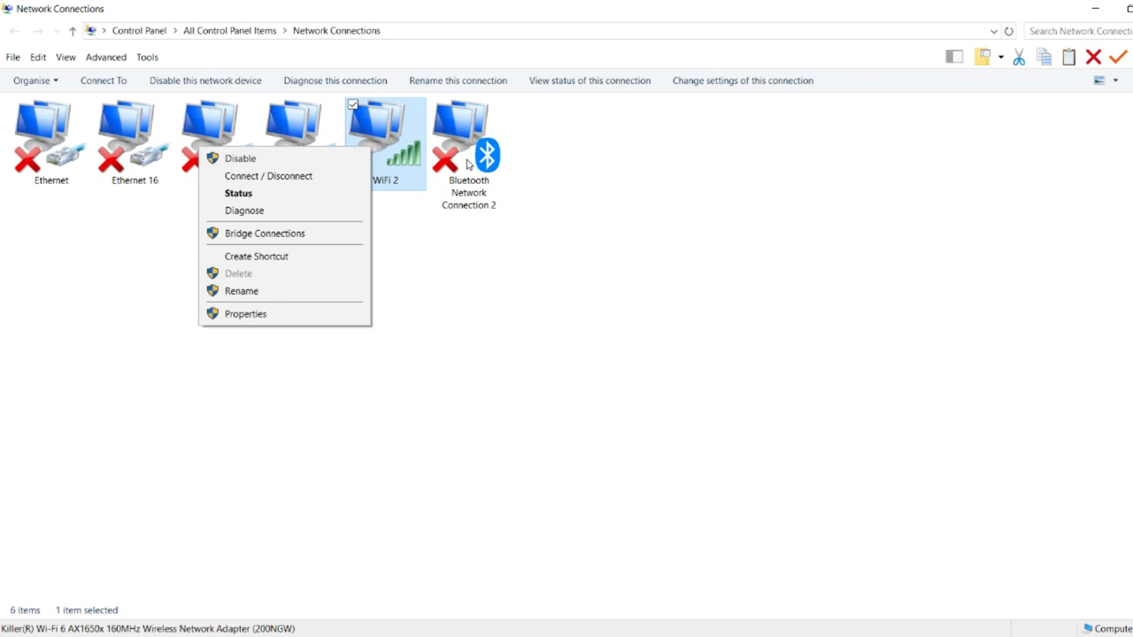
pyautogui.click(315, 316)
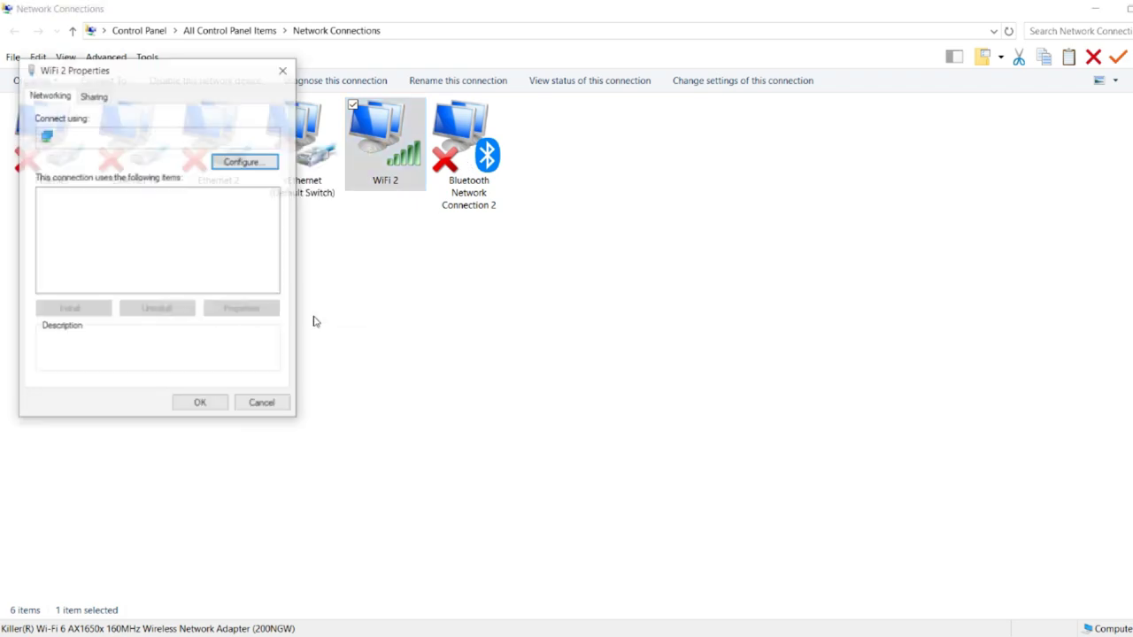
pyautogui.moveTo(89, 136); pyautogui.dragTo(116, 136)
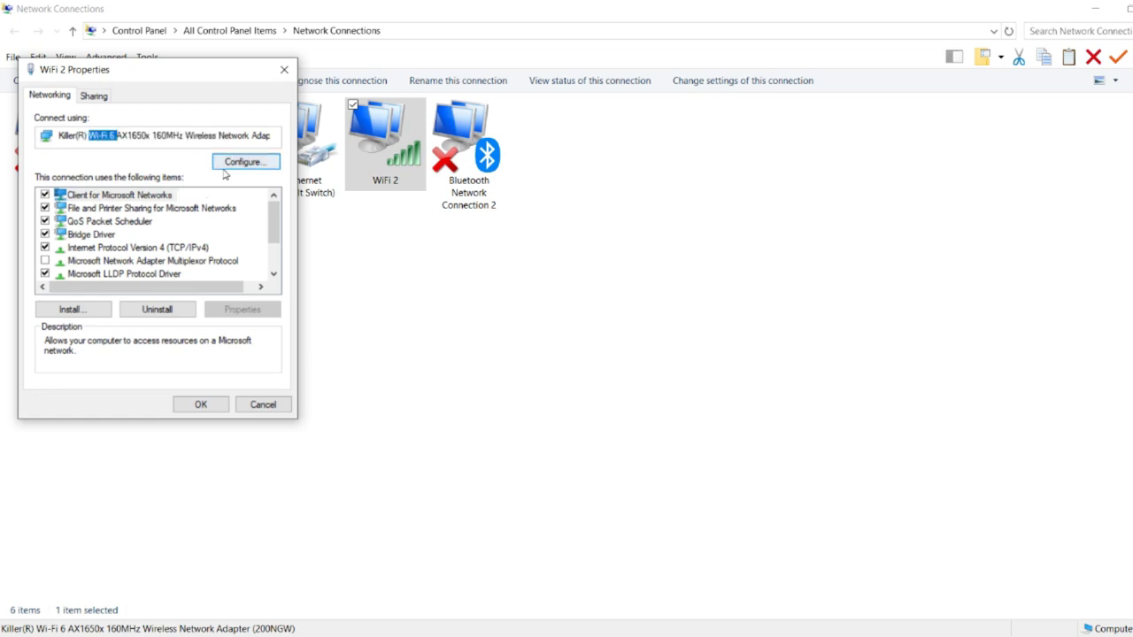
pyautogui.click(230, 163)
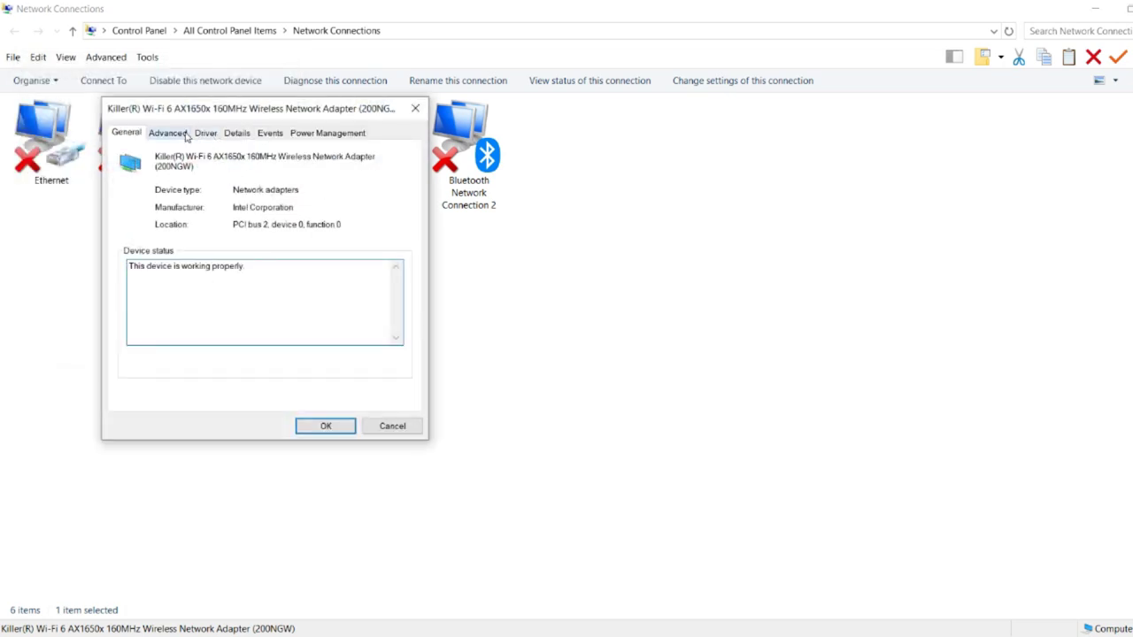
pyautogui.click(167, 133)
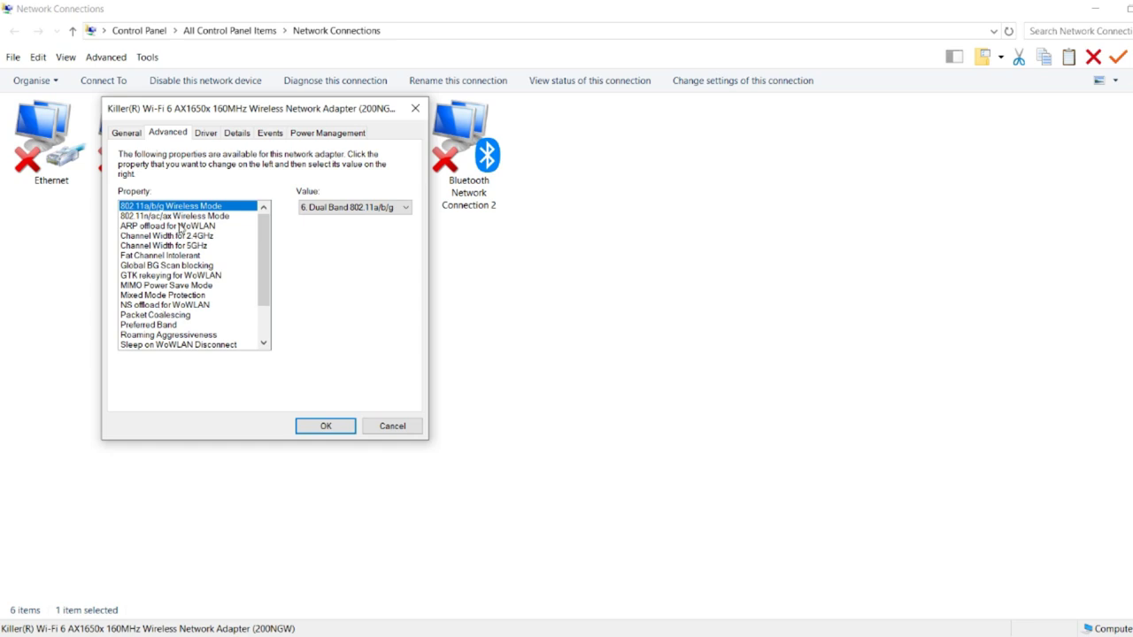
pyautogui.click(185, 216)
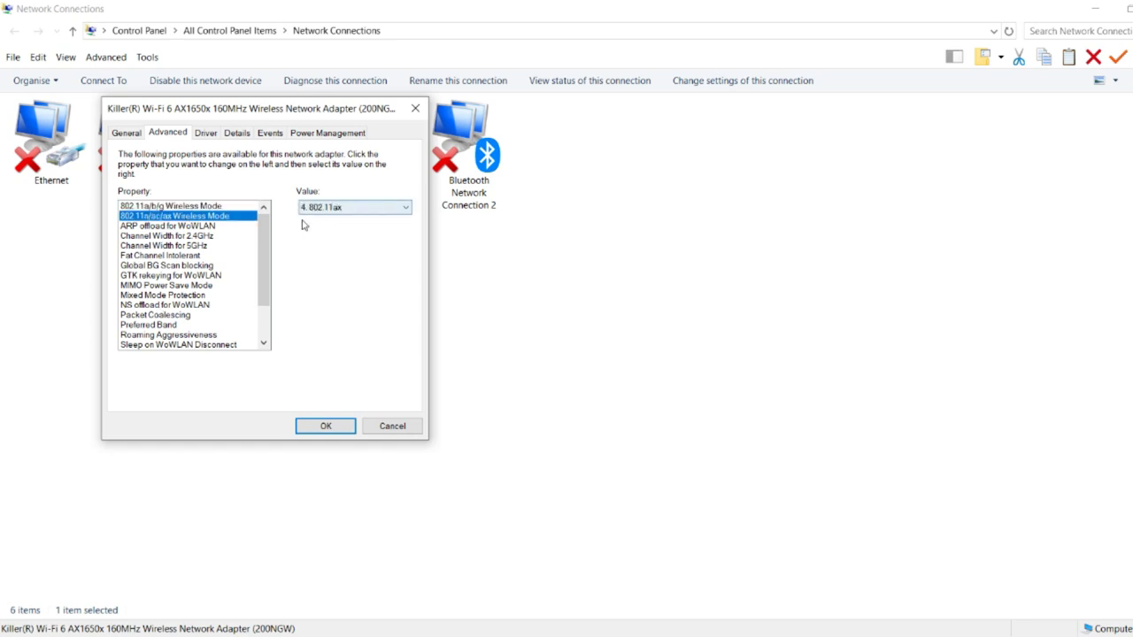
pyautogui.click(390, 425)
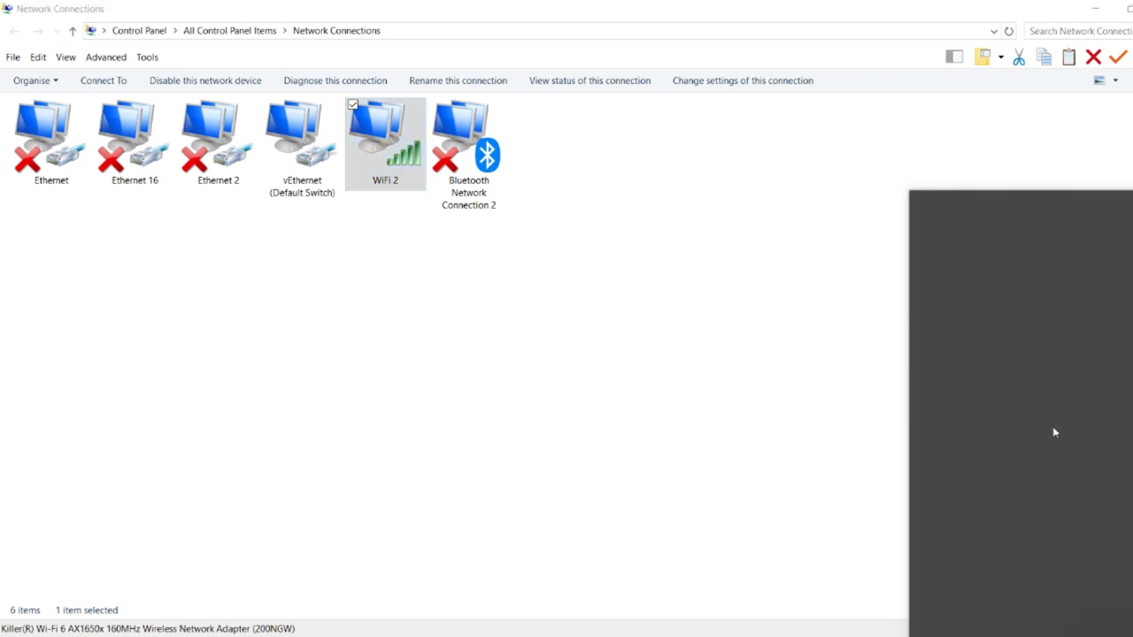
# Confirm ASUSWIFI6_dwb uses 802.11ax on 5 GHz, then close Settings and minimize Network Connections.
pyautogui.click(972, 268)
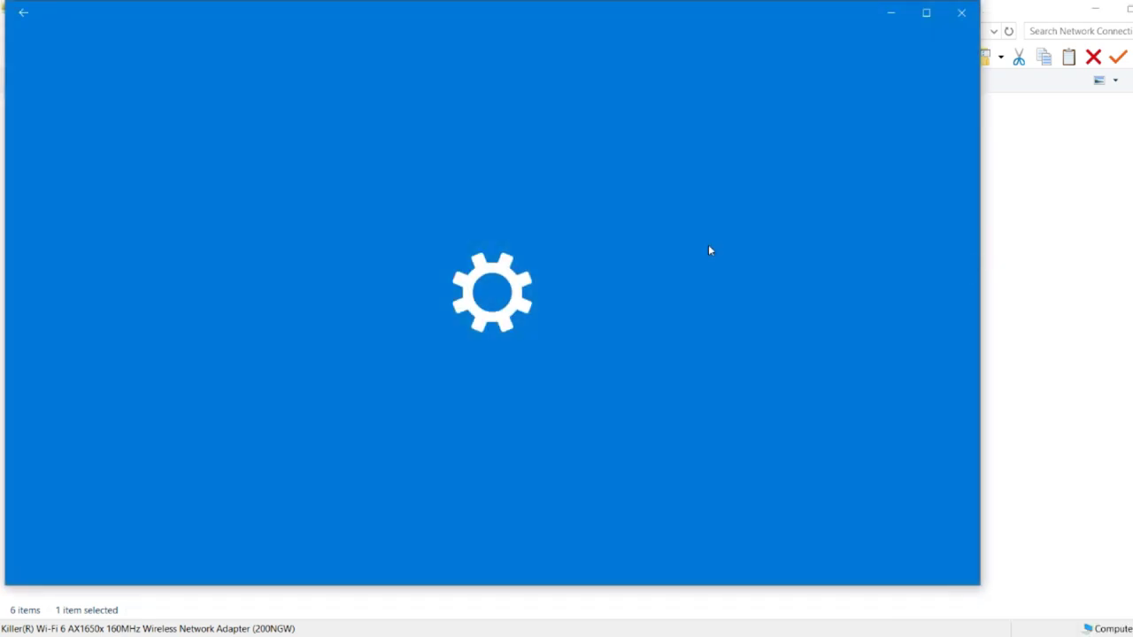
pyautogui.scroll(-10, 286, 247)
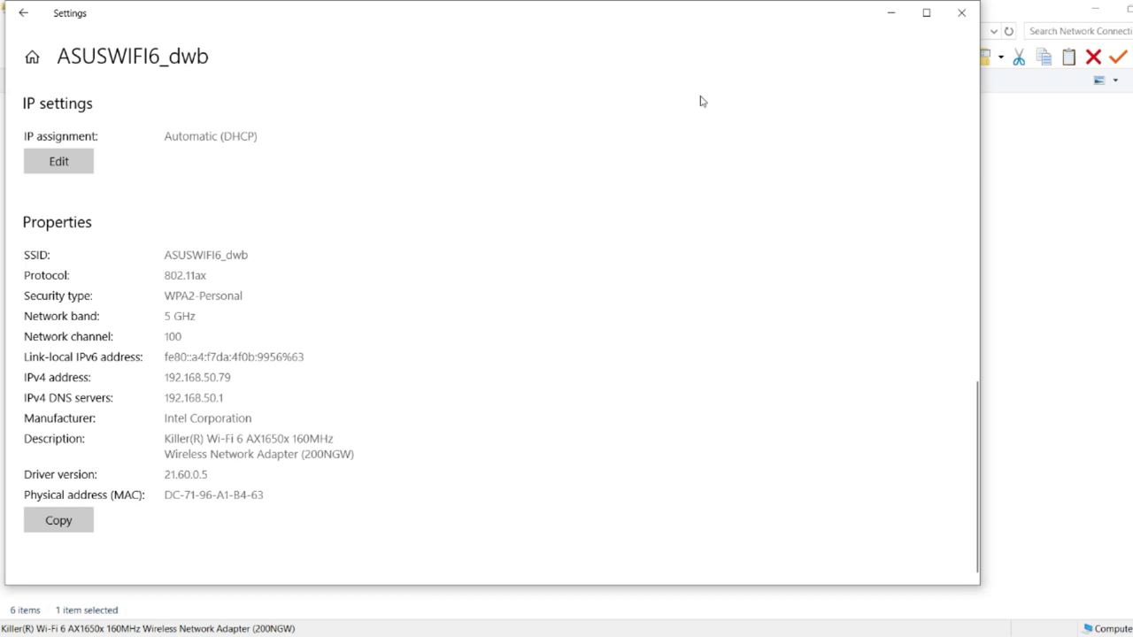
pyautogui.click(962, 11)
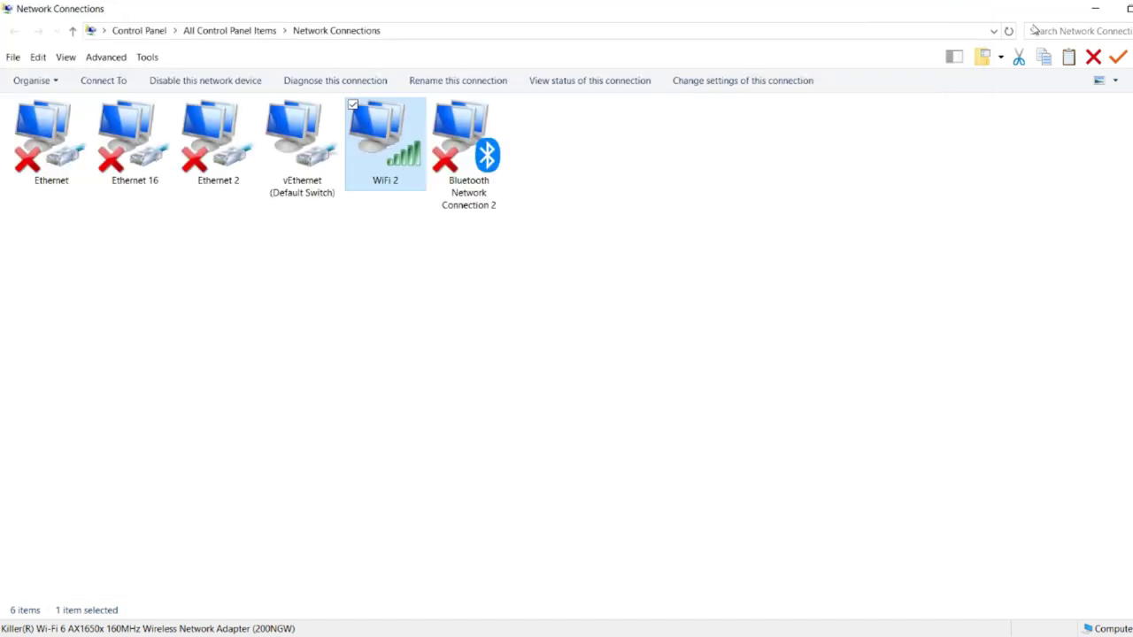
pyautogui.click(1096, 11)
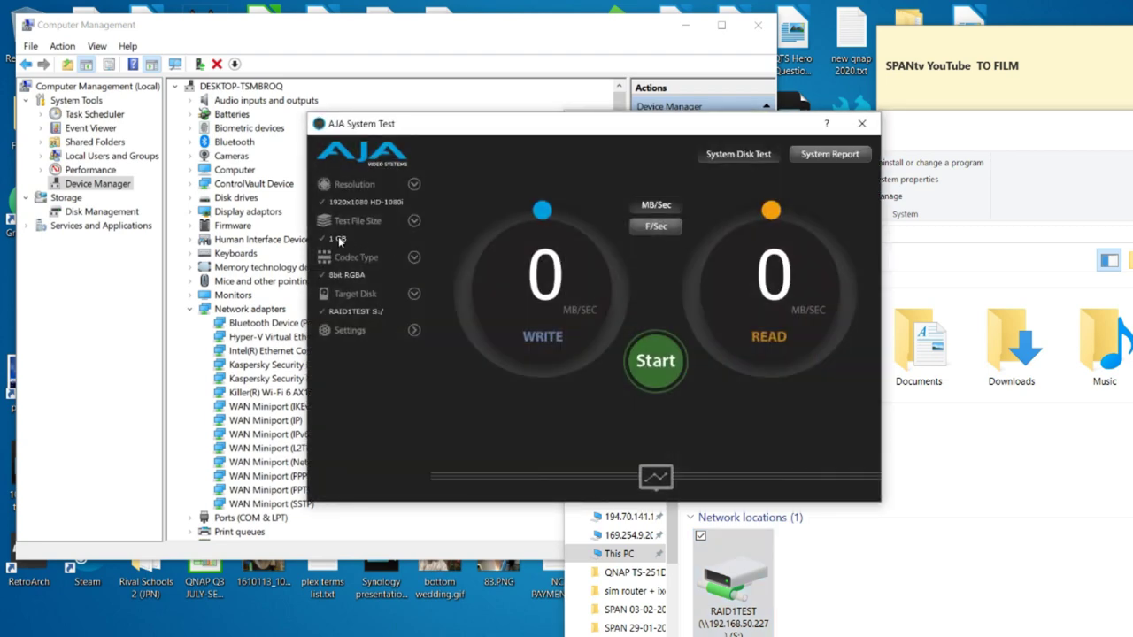
# Start the 1 GB AJA benchmark on RAID1TEST, reaching about 48 MB/s write and 98 MB/s read.
pyautogui.click(655, 362)
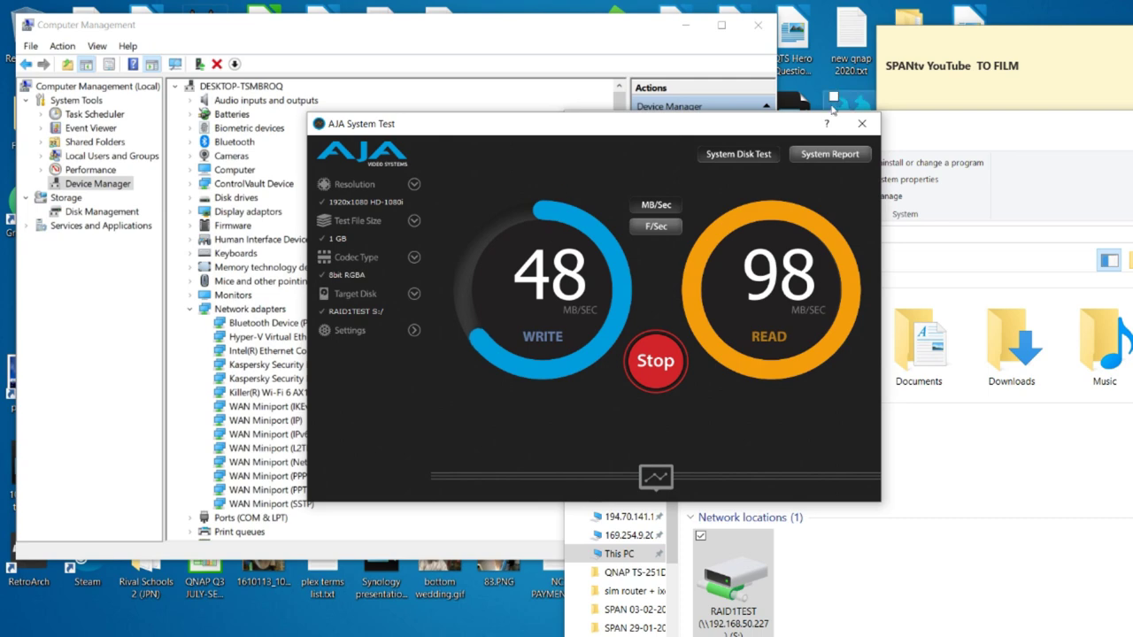
# Close AJA, confirm RAID1TEST as the Blackmagic target, and start the speed test (46.8 MB/s write, 94.2 MB/s read).
pyautogui.click(861, 123)
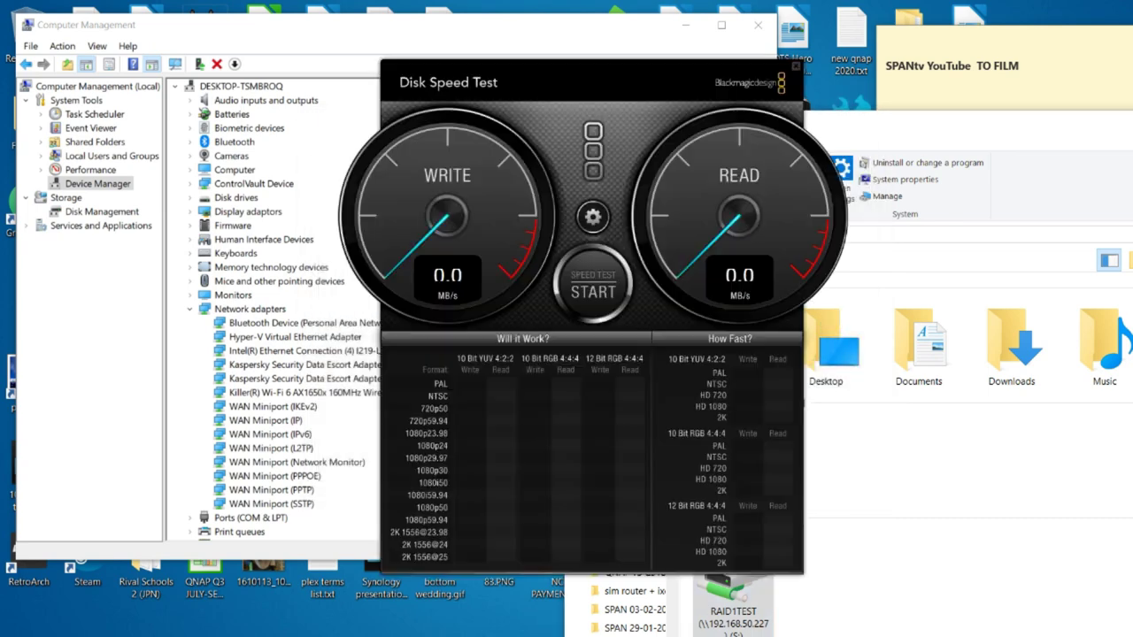
pyautogui.click(594, 218)
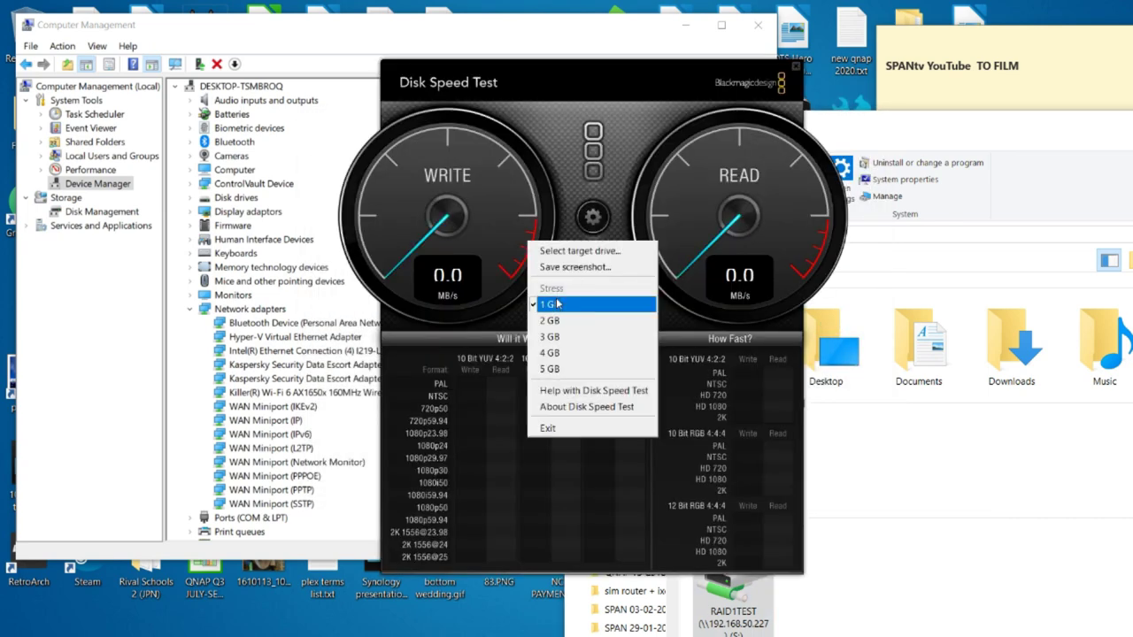
pyautogui.click(580, 252)
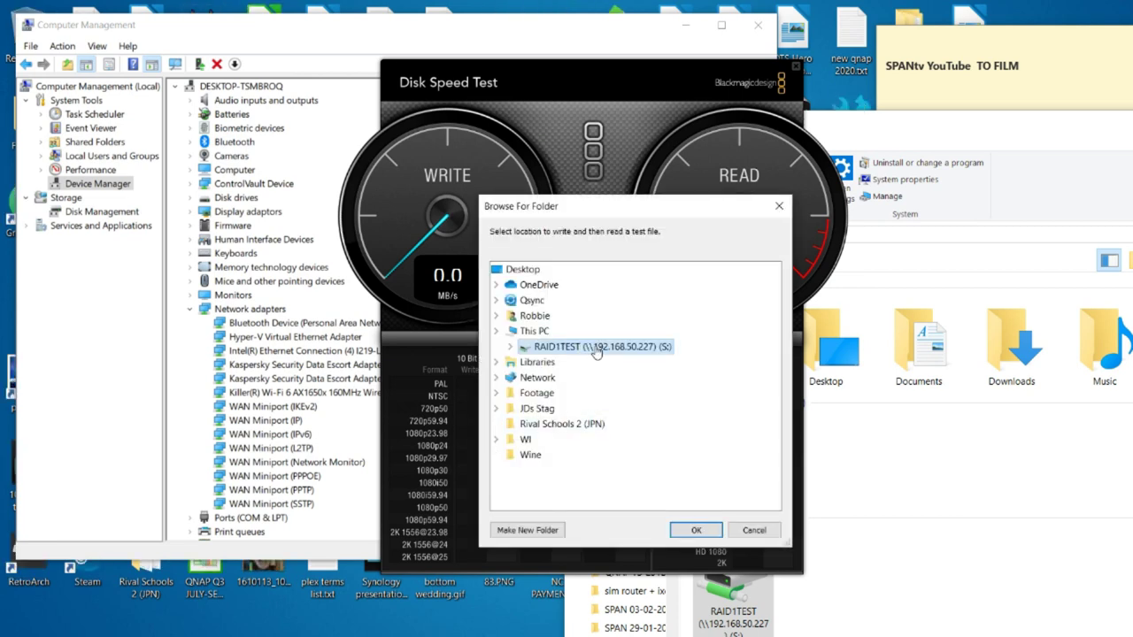
pyautogui.click(742, 532)
pyautogui.click(588, 275)
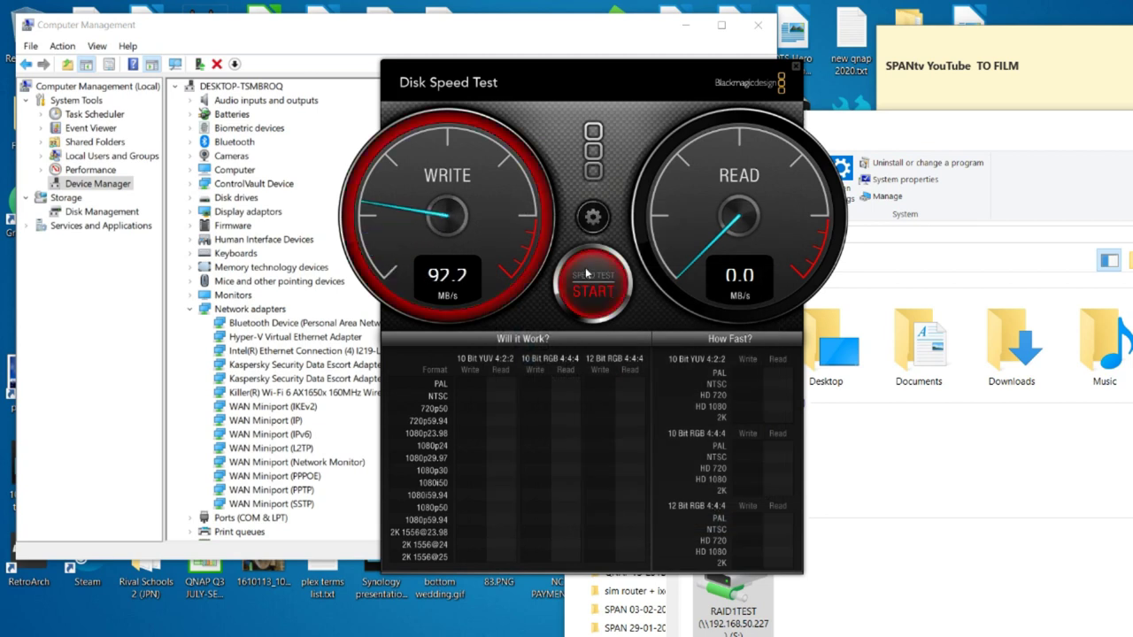